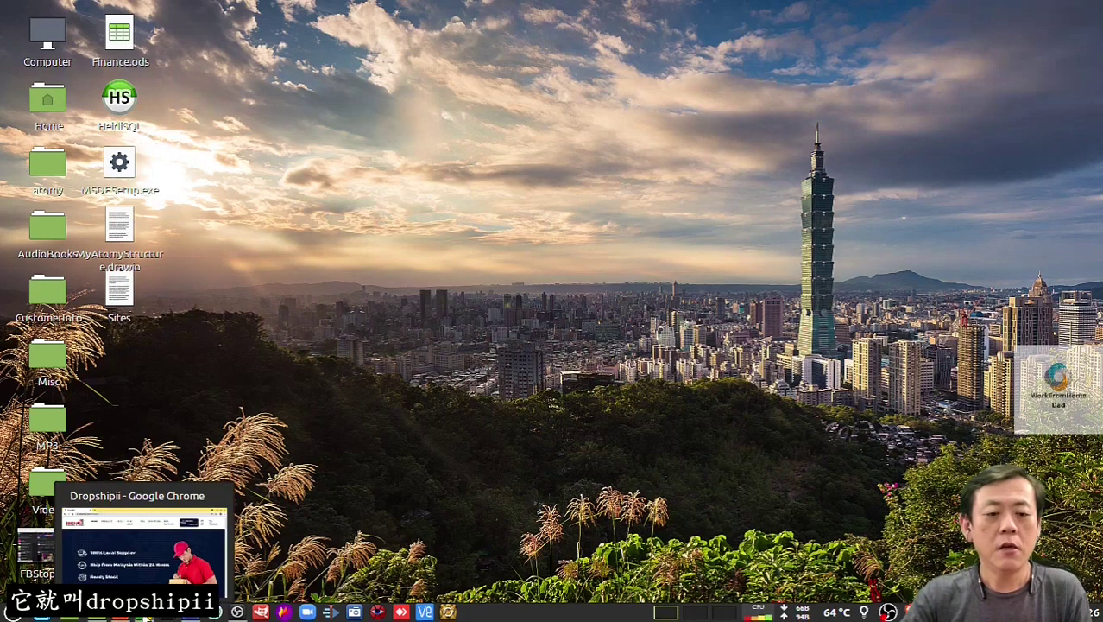
Switch to the Dropshipii site in Chrome and highlight its three homepage claims: local supplier, shipping within 24 hours, and ready stock
{"action": "left_click", "coordinate": [149, 612]}
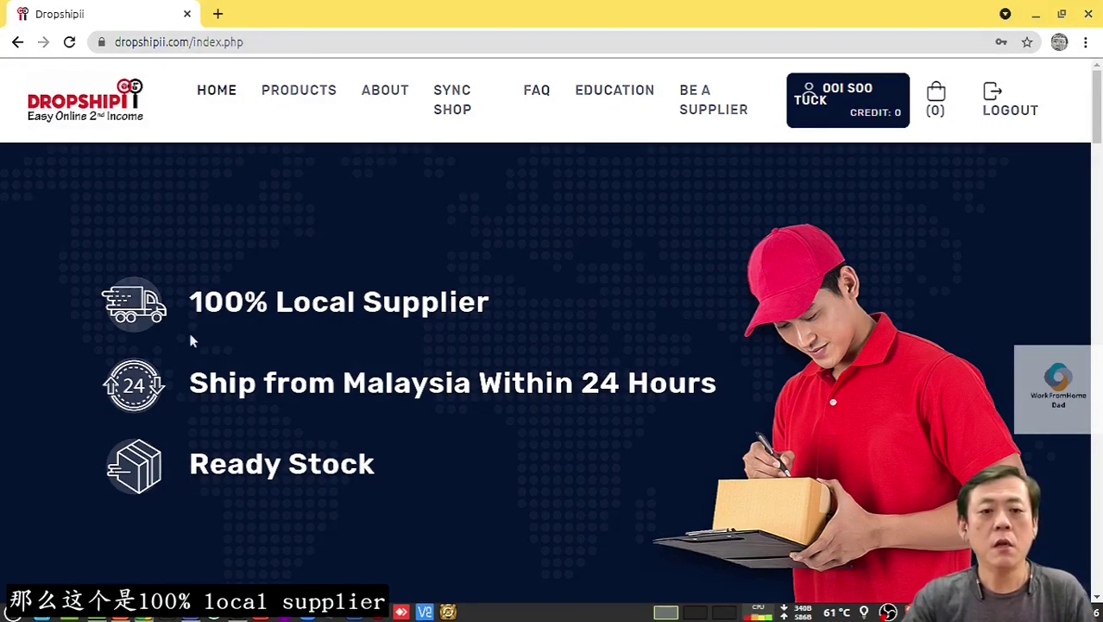
{"action": "left_click_drag", "start_coordinate": [188, 304], "coordinate": [507, 294]}
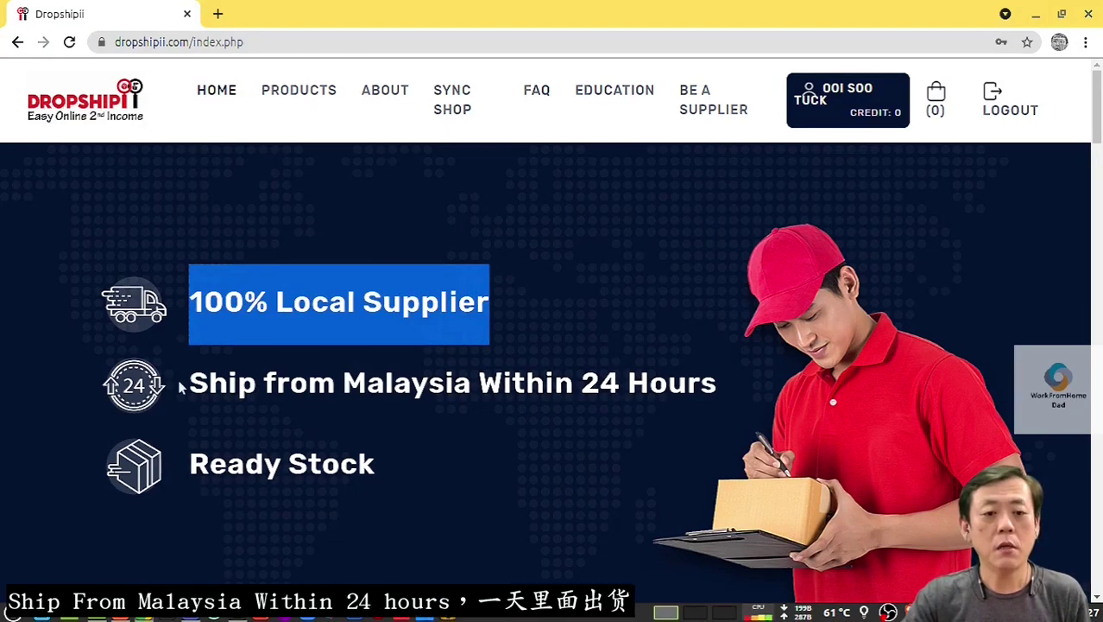
{"action": "left_click_drag", "start_coordinate": [182, 386], "coordinate": [723, 393]}
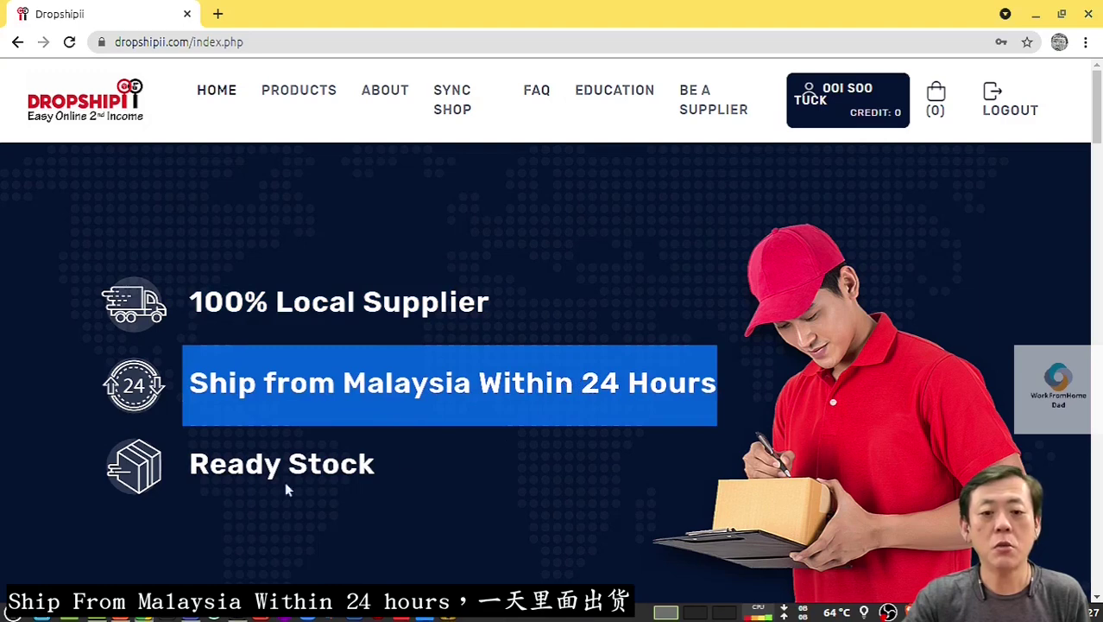
{"action": "left_click_drag", "start_coordinate": [189, 466], "coordinate": [416, 485]}
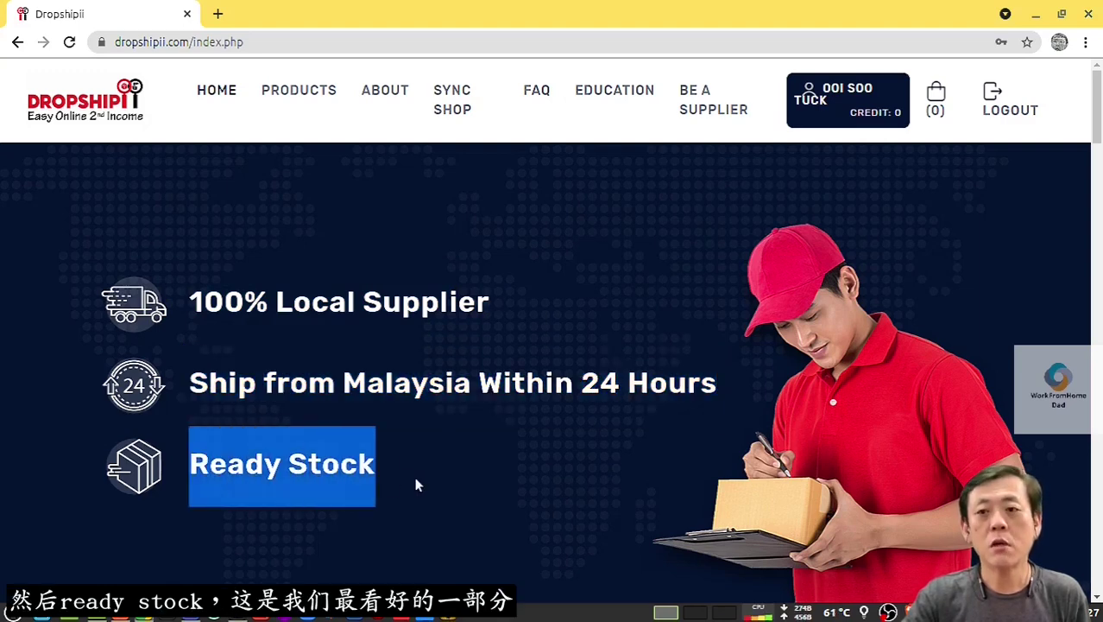
{"action": "left_click", "coordinate": [418, 476]}
{"action": "left_click_drag", "start_coordinate": [190, 466], "coordinate": [438, 469]}
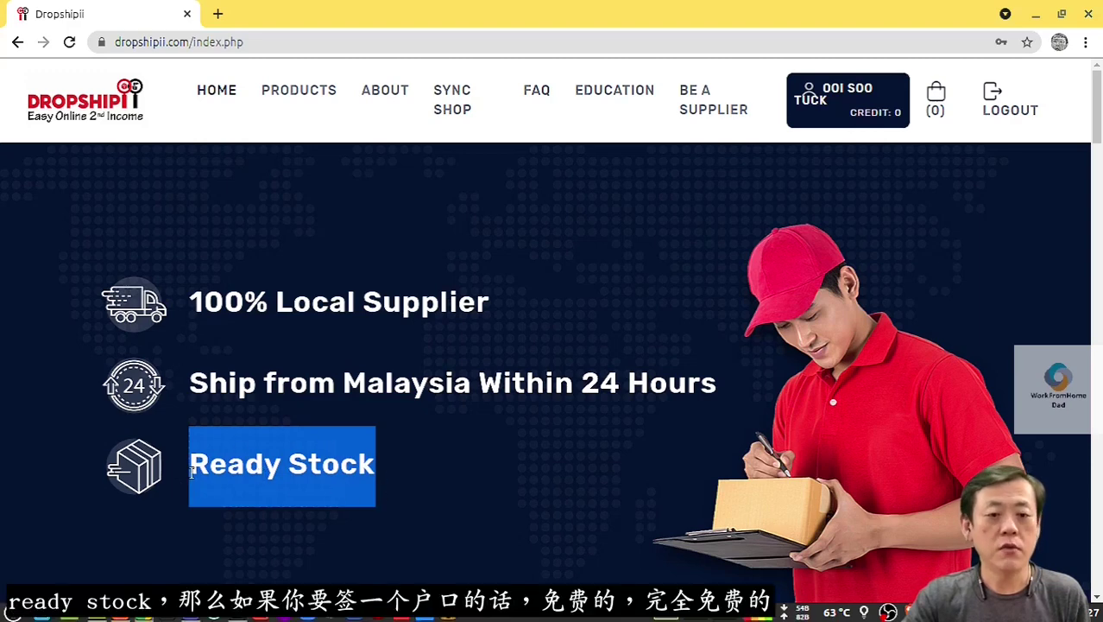
{"action": "left_click", "coordinate": [434, 466]}
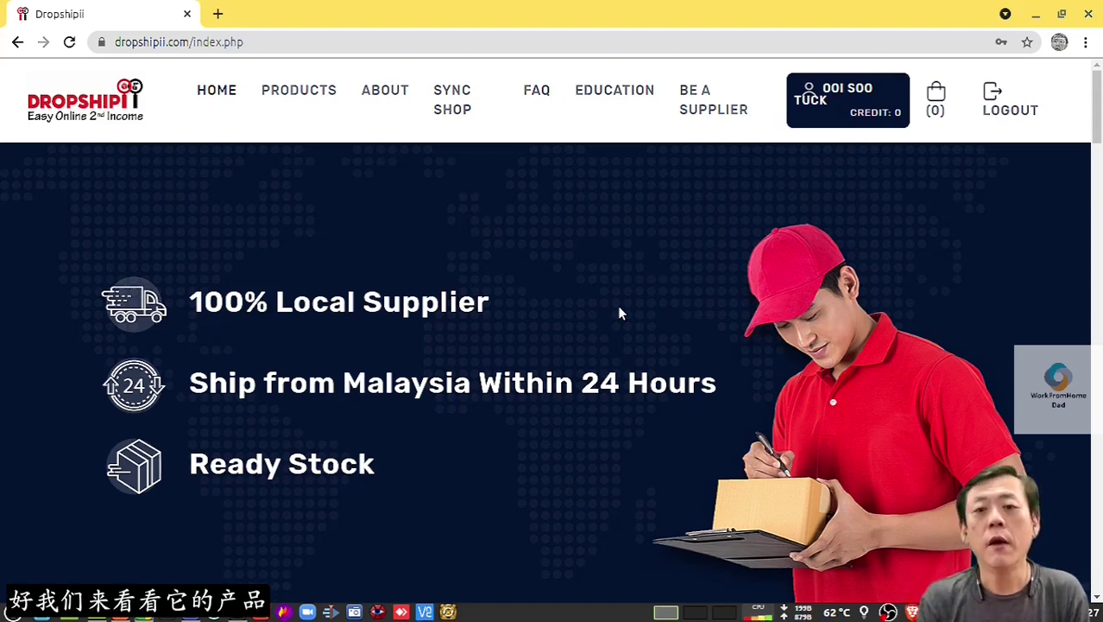
Browse the full product catalogue, examining the categories and the prices, sold counts and synced counts of the new arrivals
{"action": "left_click", "coordinate": [299, 90]}
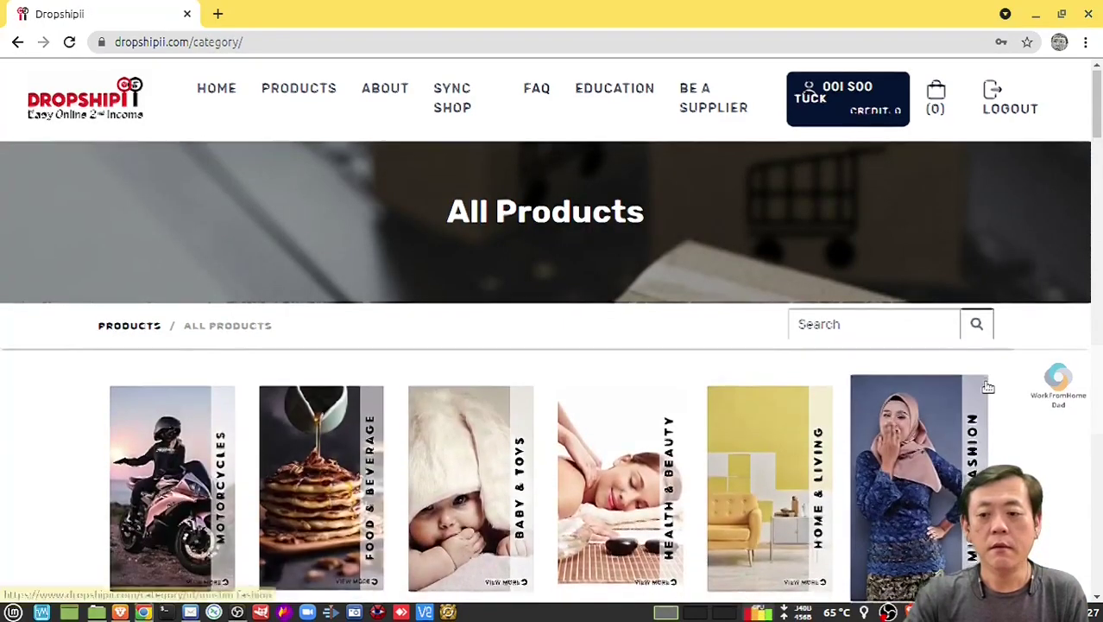
{"action": "scroll", "coordinate": [985, 393], "scroll_direction": "down", "scroll_amount": 8}
{"action": "scroll", "coordinate": [990, 387], "scroll_direction": "down", "scroll_amount": 7}
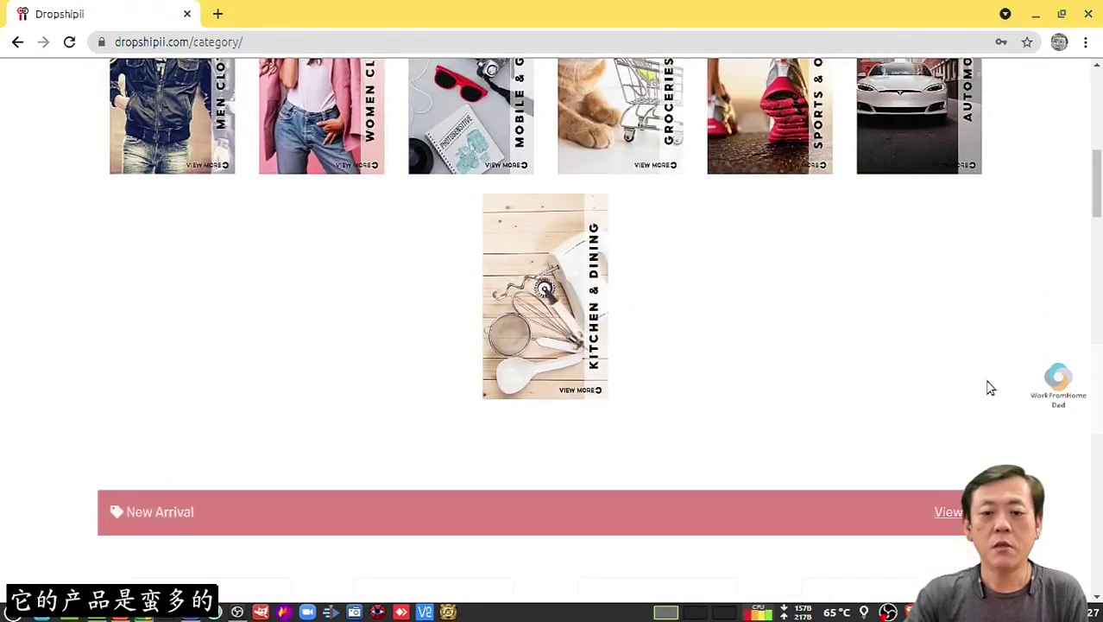
{"action": "scroll", "coordinate": [990, 388], "scroll_direction": "down", "scroll_amount": 1}
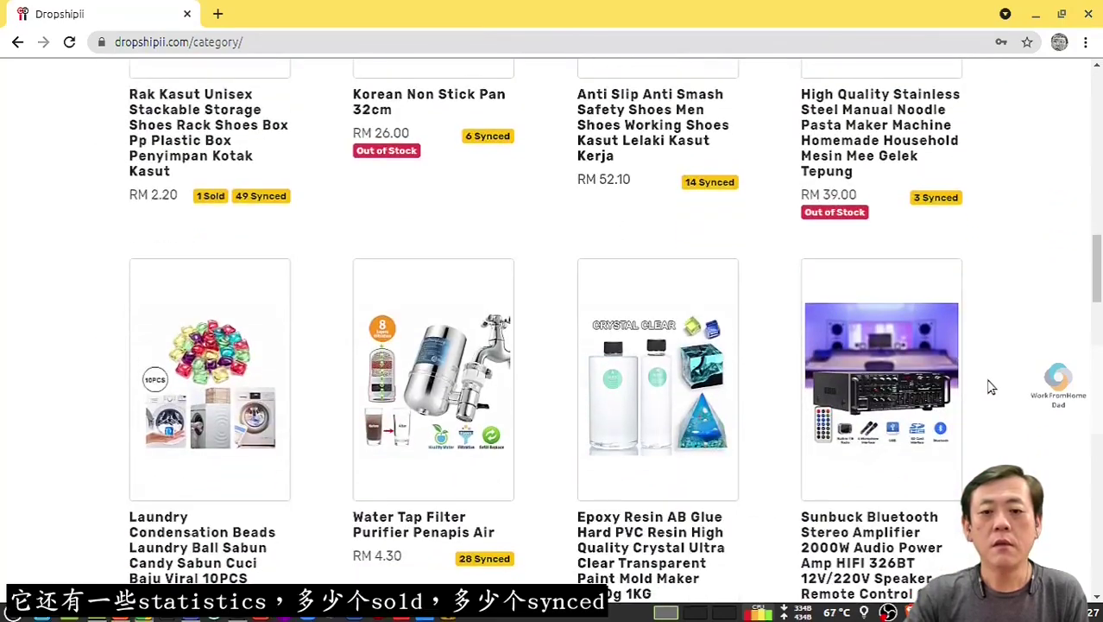
{"action": "scroll", "coordinate": [991, 388], "scroll_direction": "up", "scroll_amount": 2}
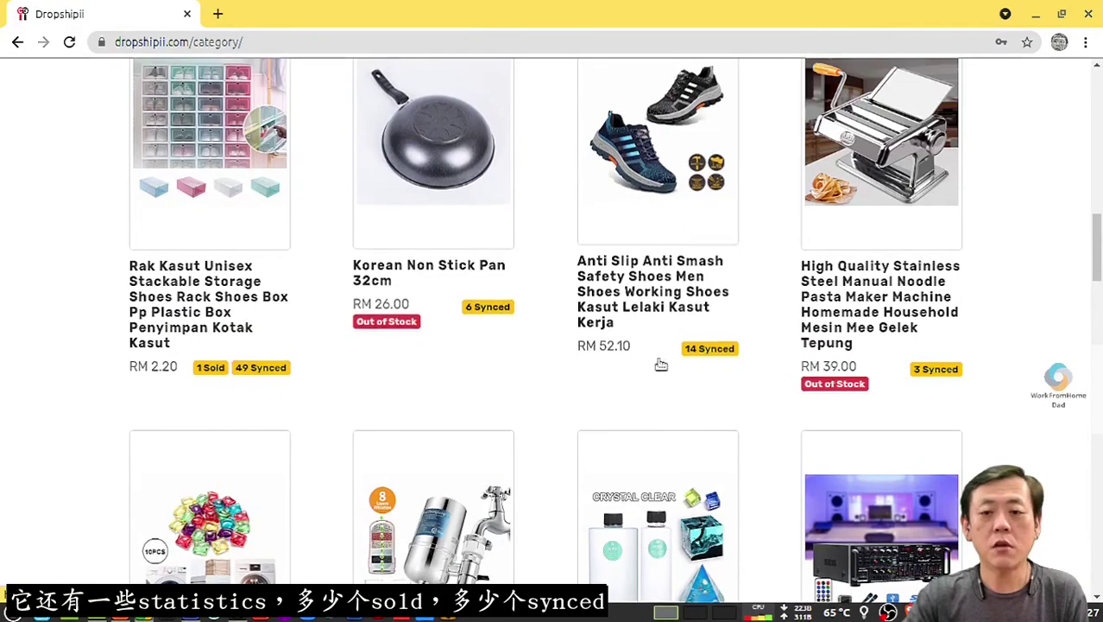
{"action": "scroll", "coordinate": [975, 370], "scroll_direction": "down", "scroll_amount": 3}
{"action": "scroll", "coordinate": [977, 368], "scroll_direction": "down", "scroll_amount": 3}
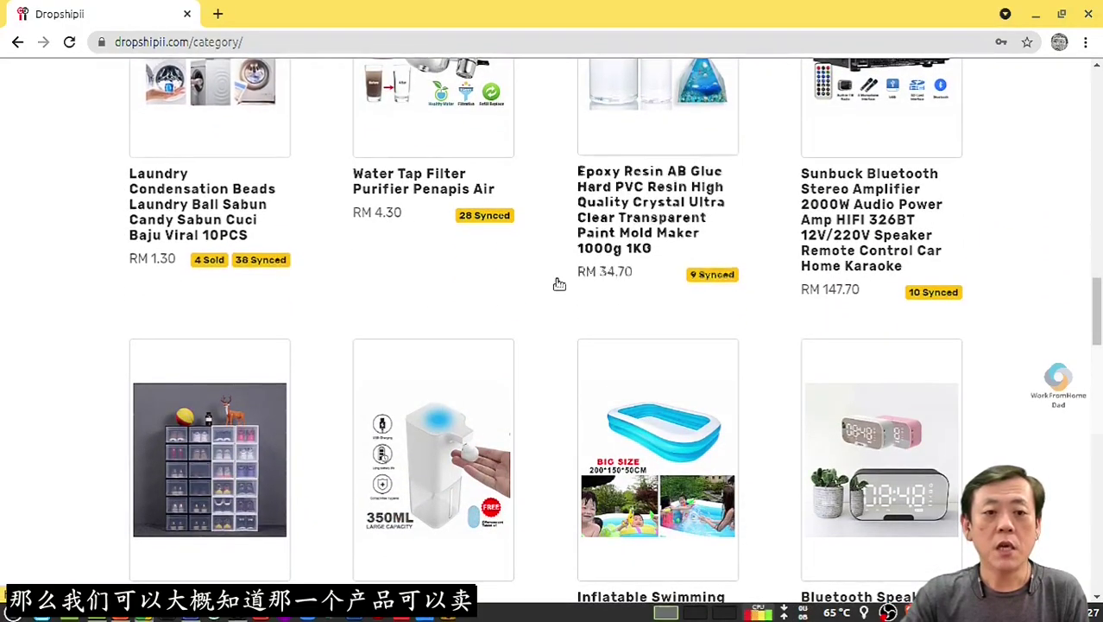
{"action": "scroll", "coordinate": [558, 284], "scroll_direction": "down", "scroll_amount": 1}
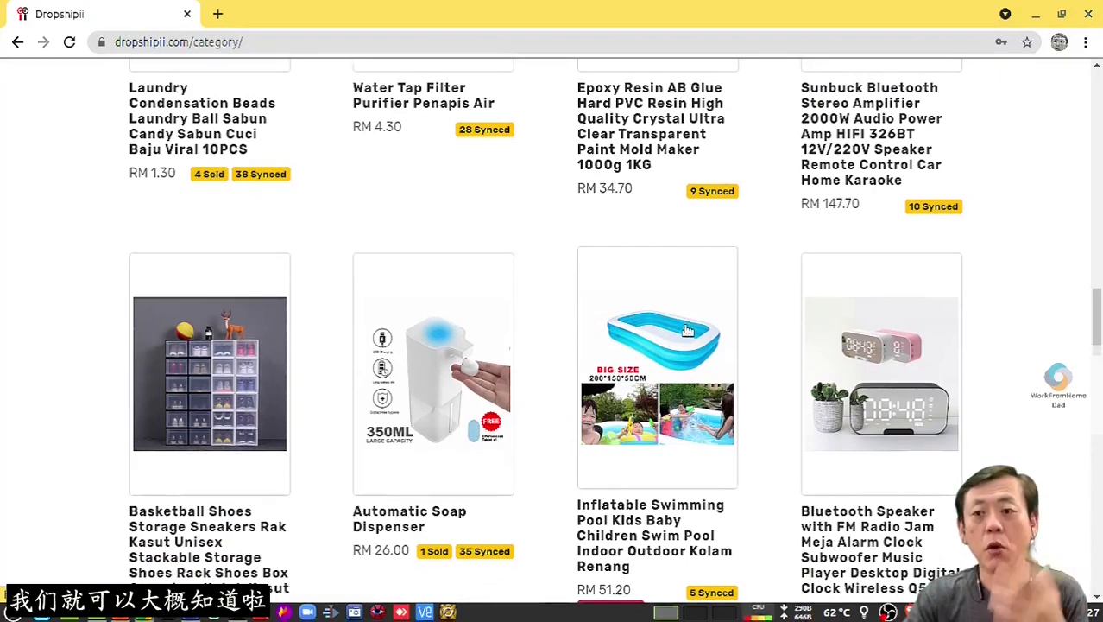
{"action": "scroll", "coordinate": [687, 328], "scroll_direction": "down", "scroll_amount": 3}
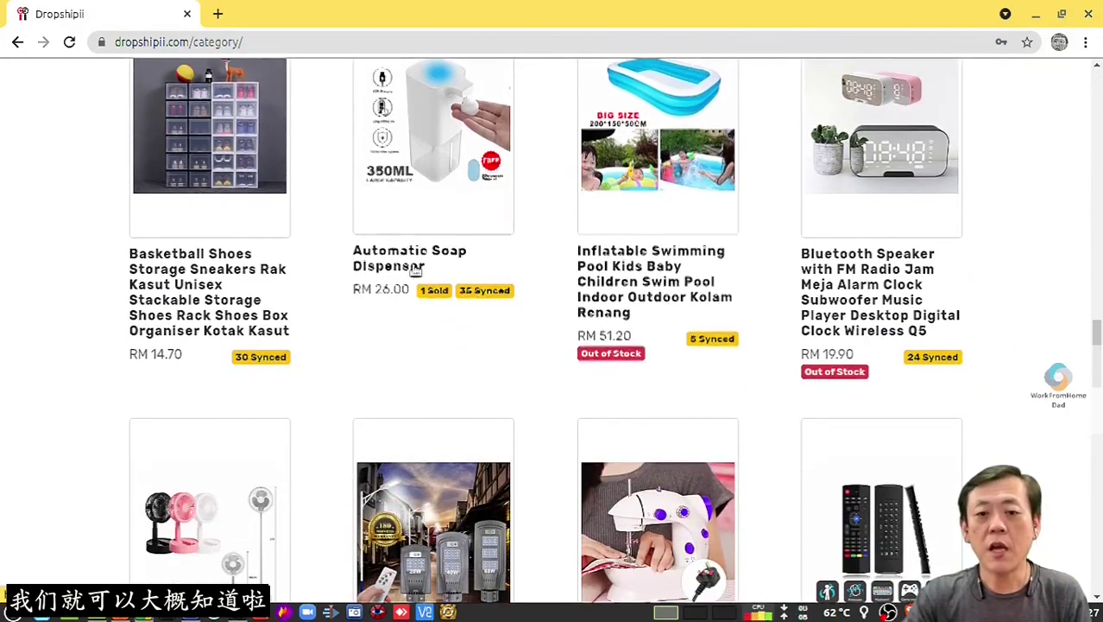
{"action": "scroll", "coordinate": [833, 300], "scroll_direction": "down", "scroll_amount": 6}
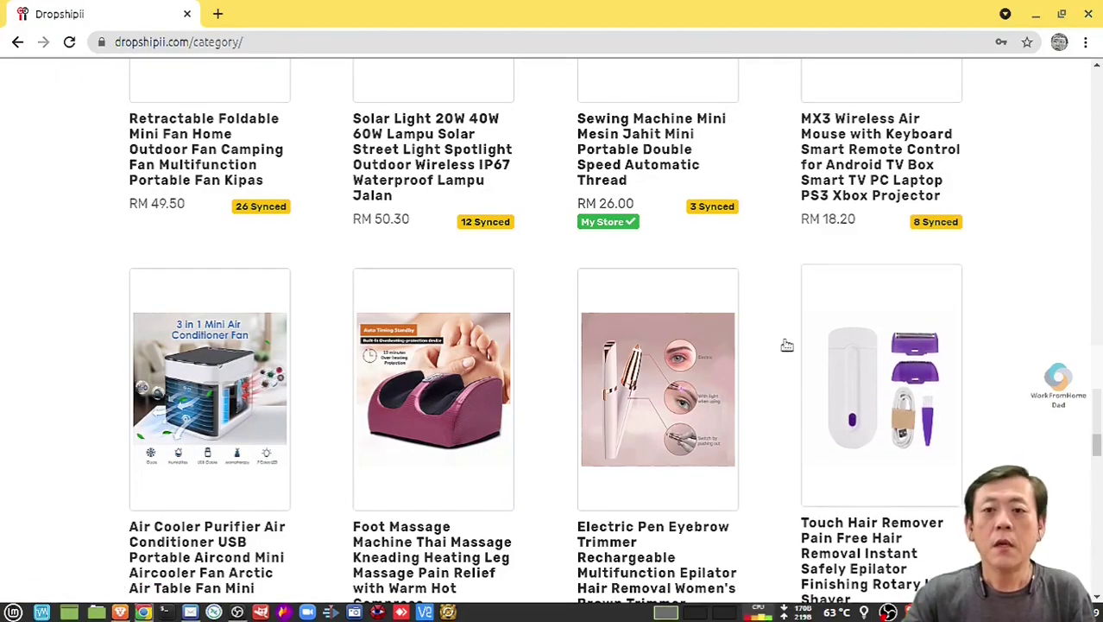
{"action": "scroll", "coordinate": [786, 344], "scroll_direction": "up", "scroll_amount": 1}
{"action": "scroll", "coordinate": [787, 345], "scroll_direction": "up", "scroll_amount": 20}
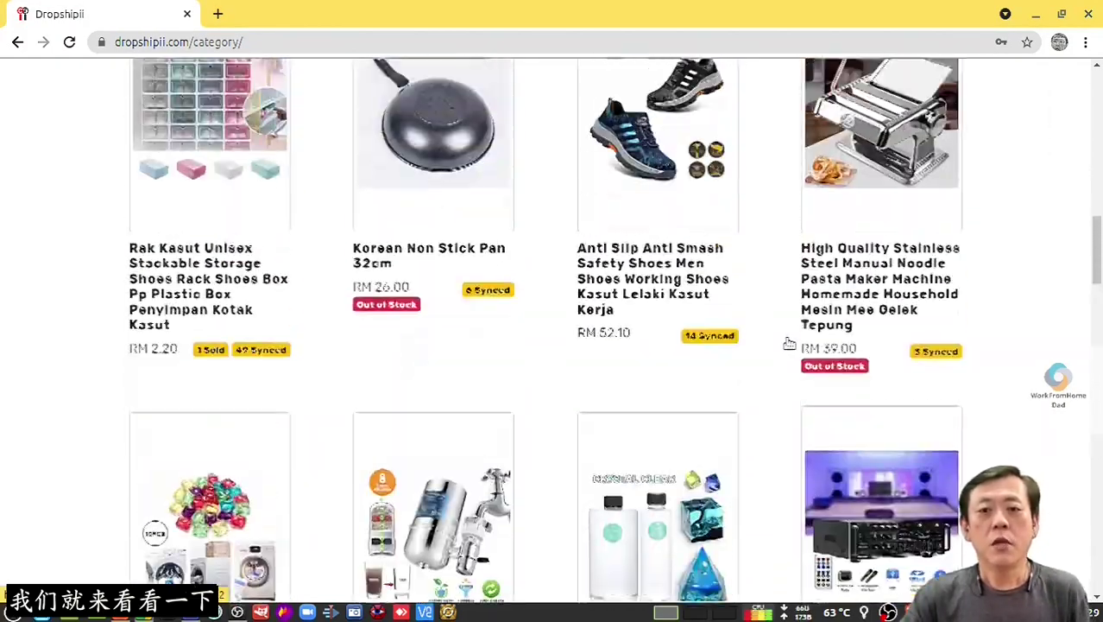
{"action": "scroll", "coordinate": [788, 338], "scroll_direction": "up", "scroll_amount": 8}
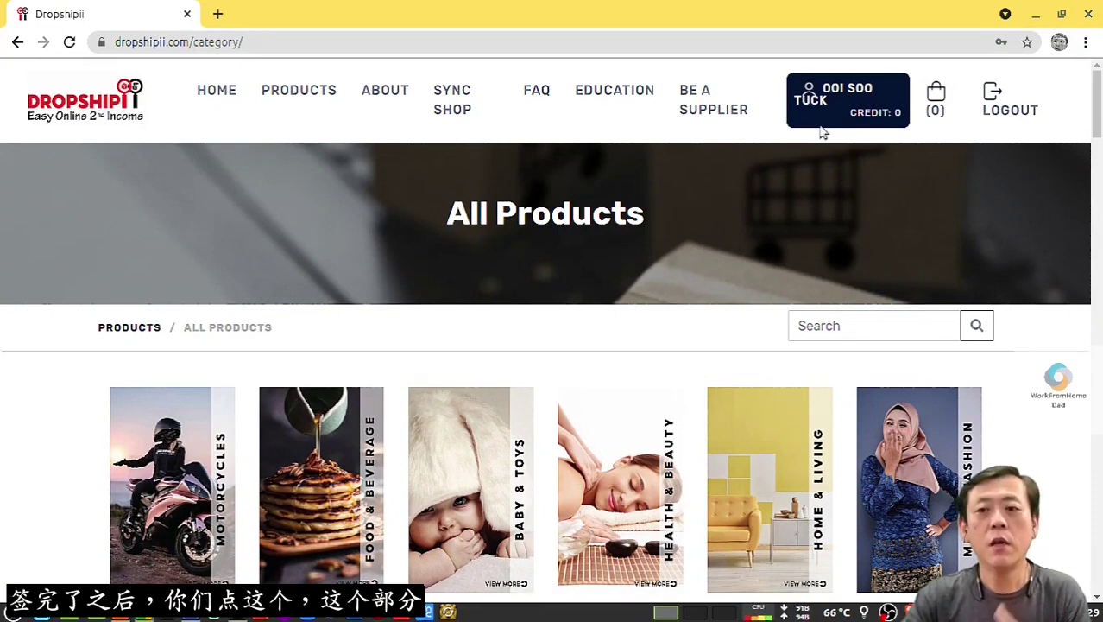
Open the Dropsynz Marketplace page of the Dropshipii account
{"action": "left_click", "coordinate": [846, 91]}
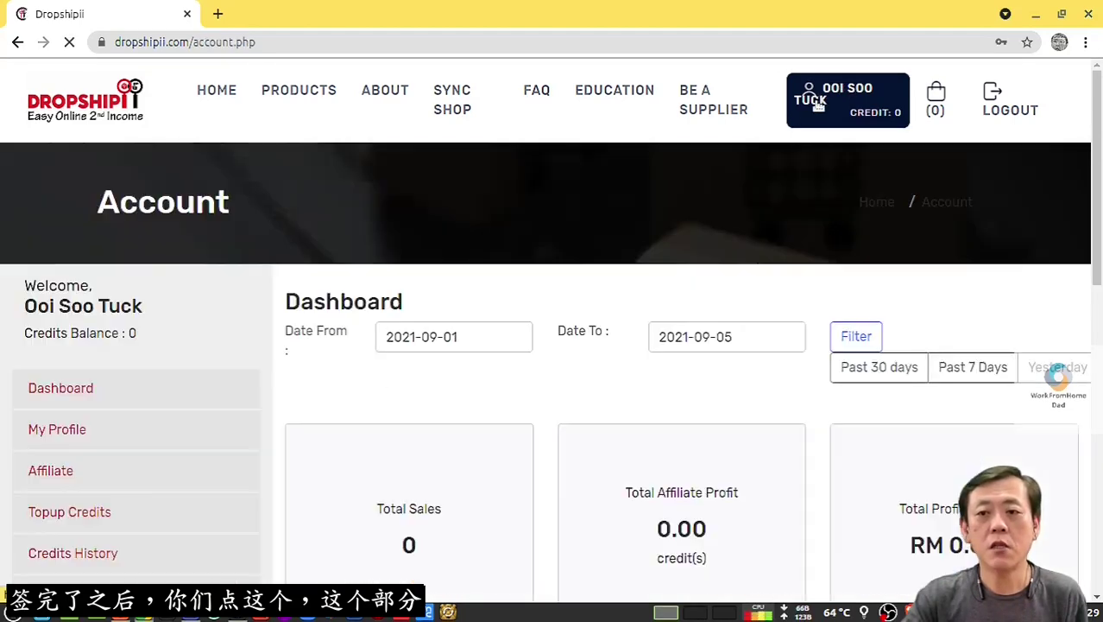
{"action": "scroll", "coordinate": [171, 414], "scroll_direction": "down", "scroll_amount": 4}
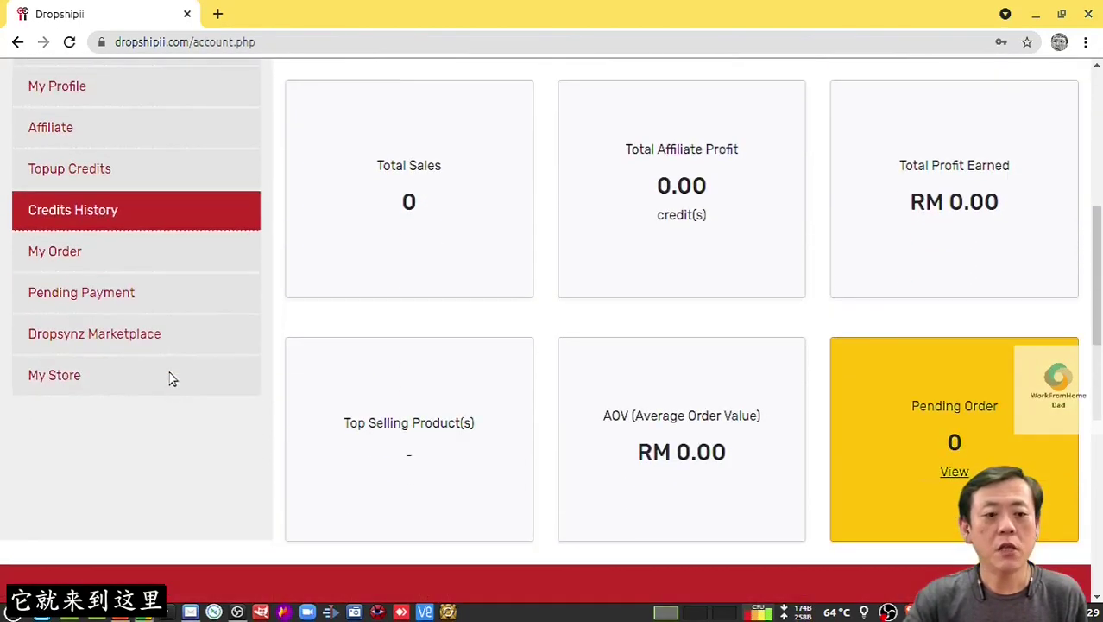
{"action": "left_click", "coordinate": [128, 336]}
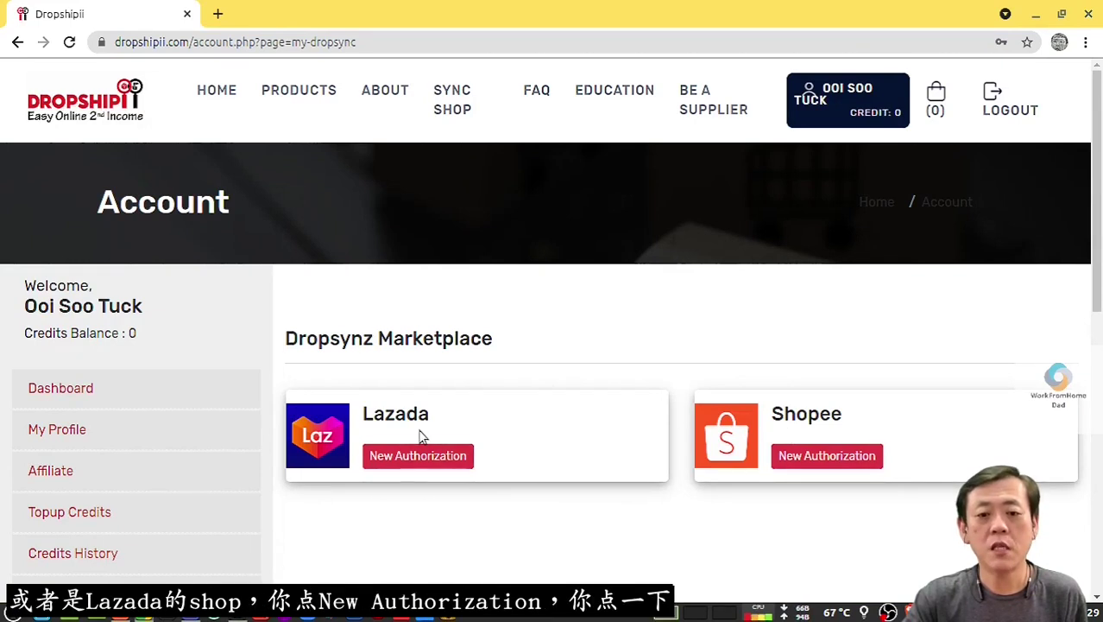
Create a new Shopee authorization for Dropshipii using the thedropshop seller account
{"action": "left_click", "coordinate": [825, 458]}
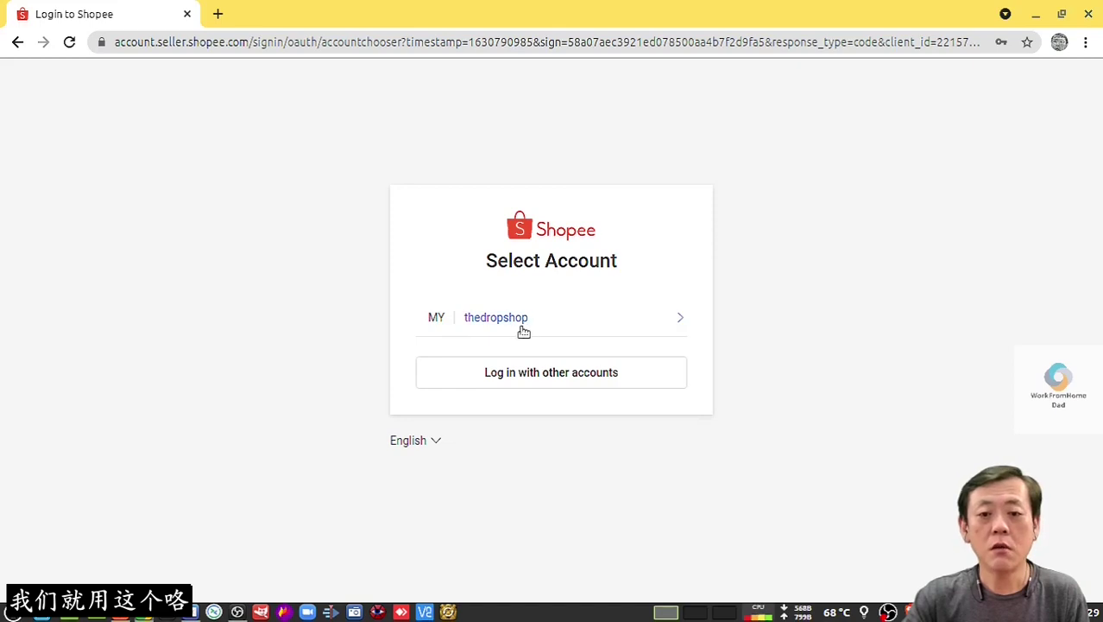
{"action": "left_click", "coordinate": [555, 323]}
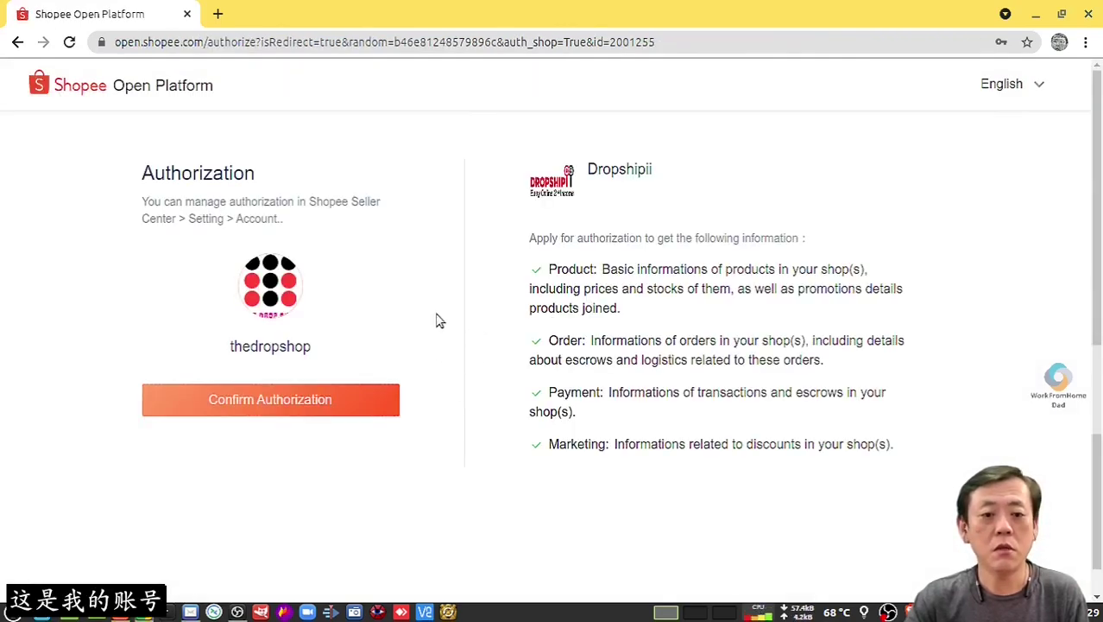
{"action": "left_click", "coordinate": [268, 401]}
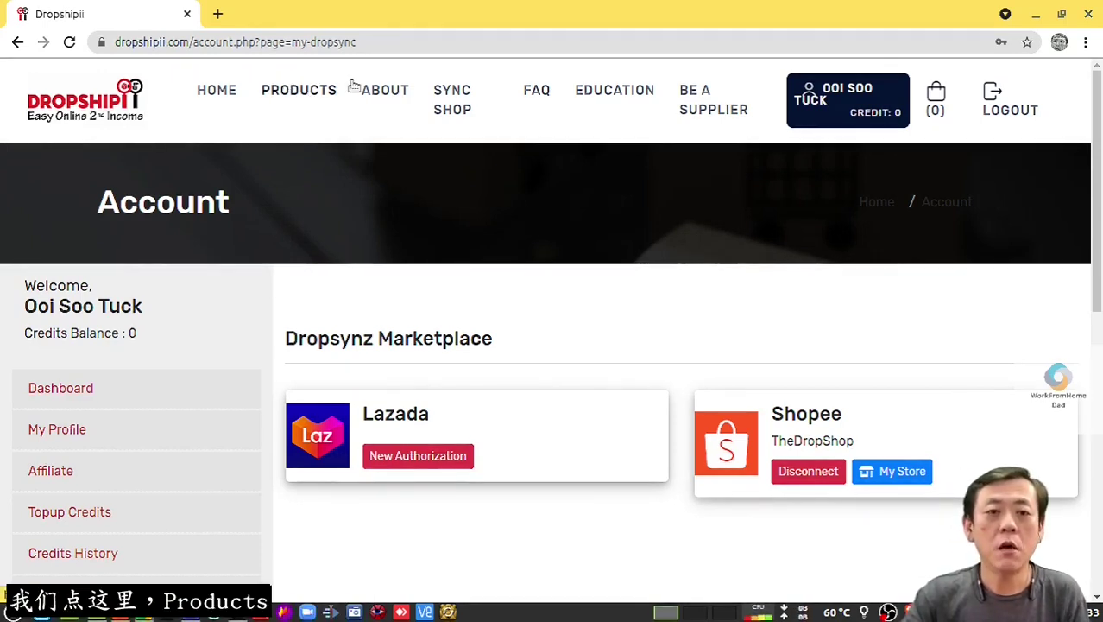
Return to the product catalogue and look through the available product categories
{"action": "left_click", "coordinate": [302, 91]}
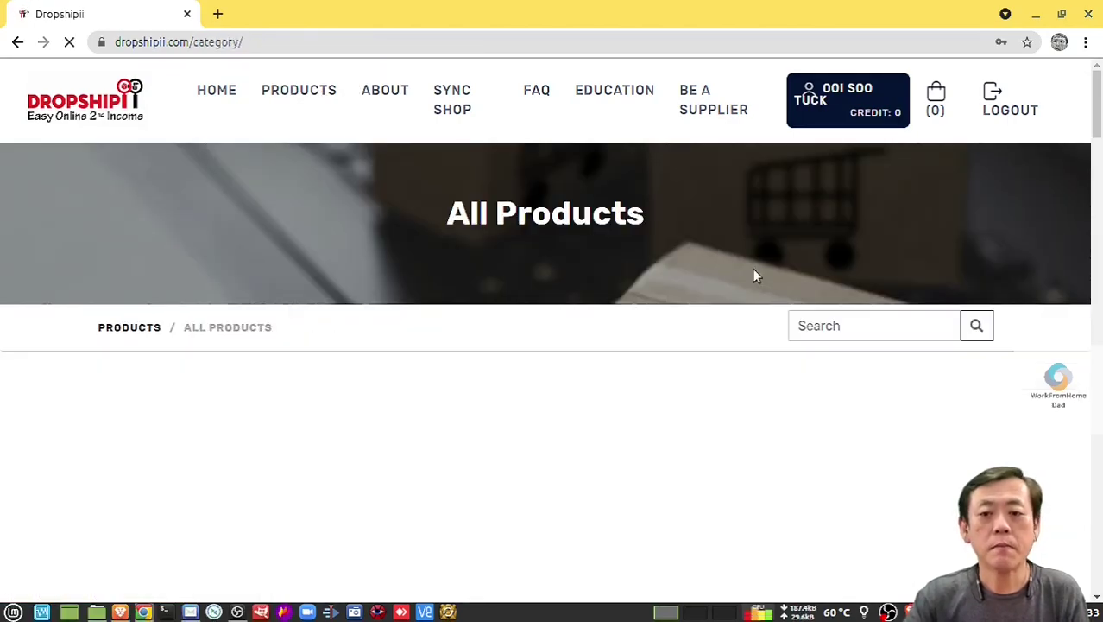
{"action": "scroll", "coordinate": [746, 306], "scroll_direction": "down", "scroll_amount": 4}
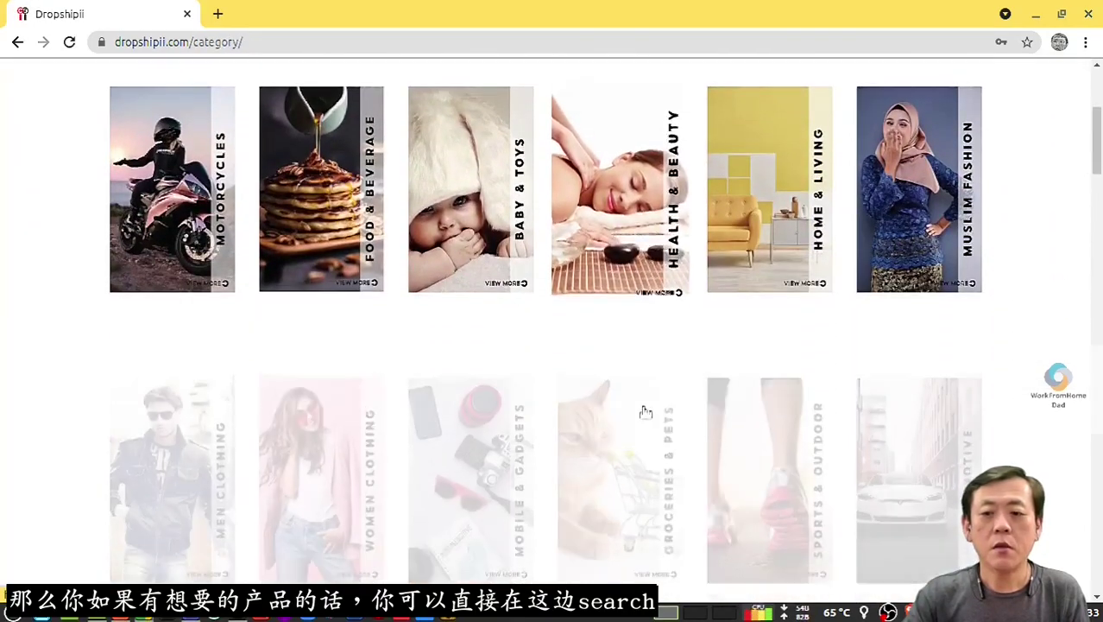
{"action": "scroll", "coordinate": [646, 412], "scroll_direction": "down", "scroll_amount": 4}
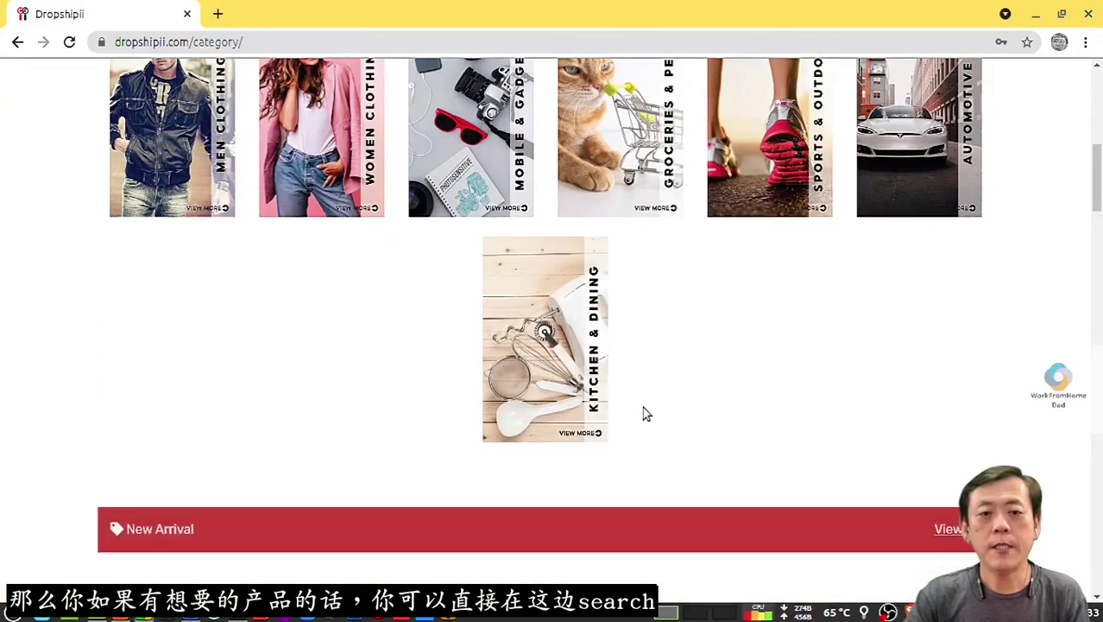
{"action": "scroll", "coordinate": [646, 413], "scroll_direction": "up", "scroll_amount": 8}
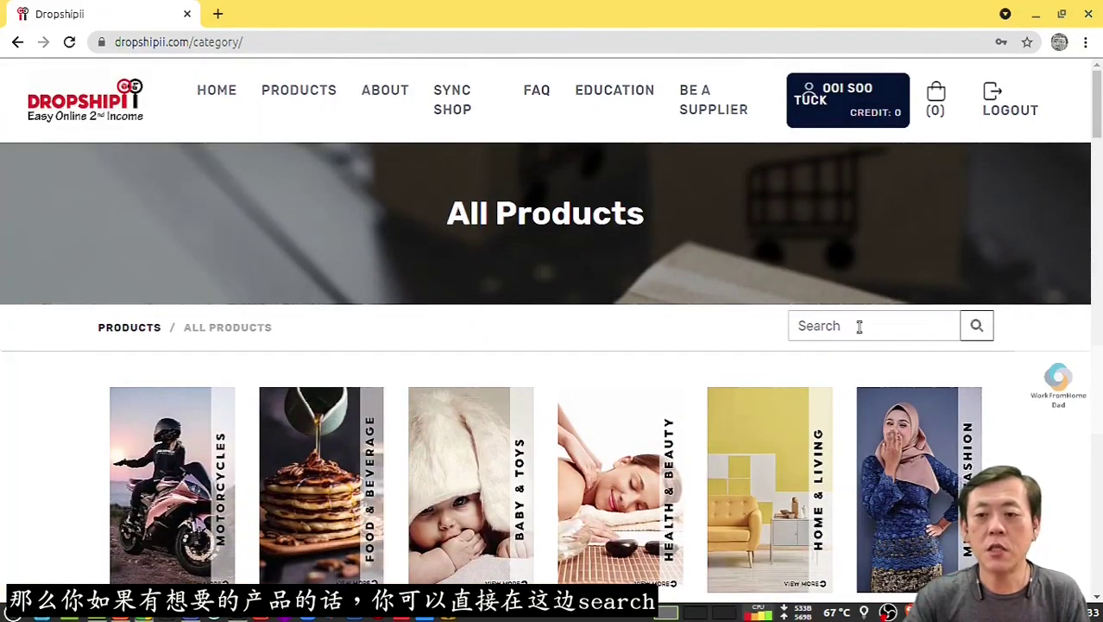
{"action": "left_click", "coordinate": [859, 326]}
{"action": "scroll", "coordinate": [823, 365], "scroll_direction": "down", "scroll_amount": 3}
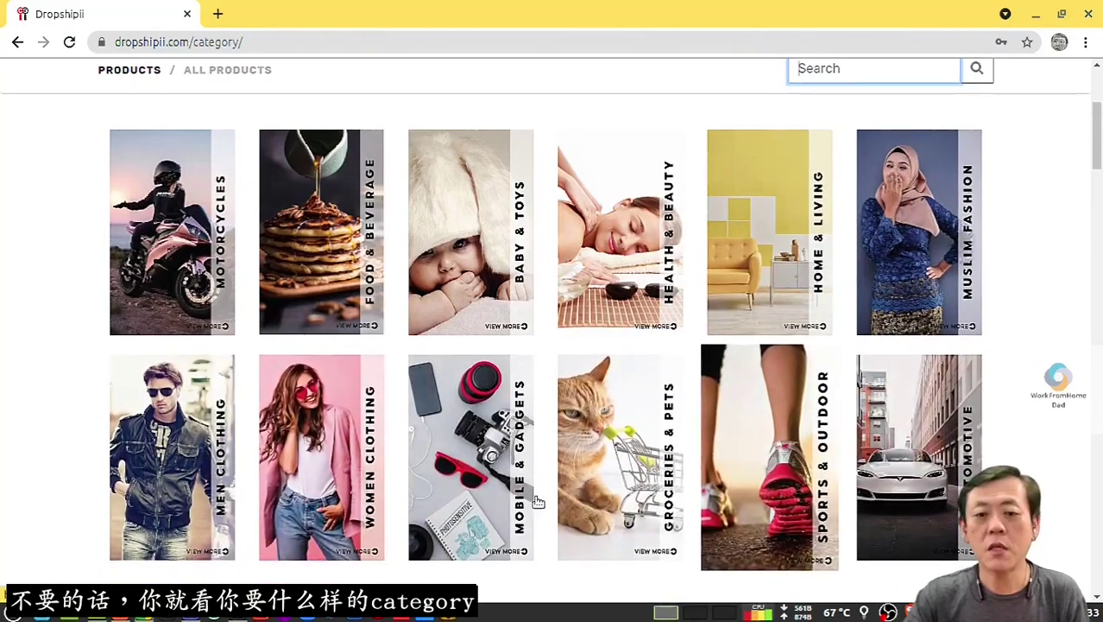
{"action": "scroll", "coordinate": [453, 490], "scroll_direction": "down", "scroll_amount": 2}
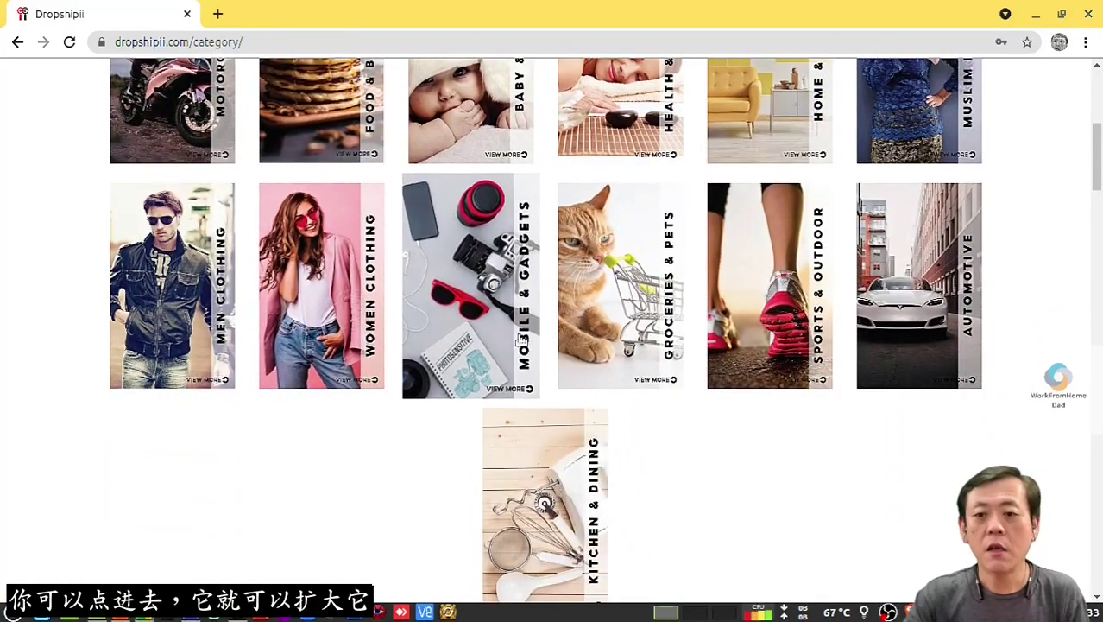
{"action": "scroll", "coordinate": [456, 350], "scroll_direction": "up", "scroll_amount": 2}
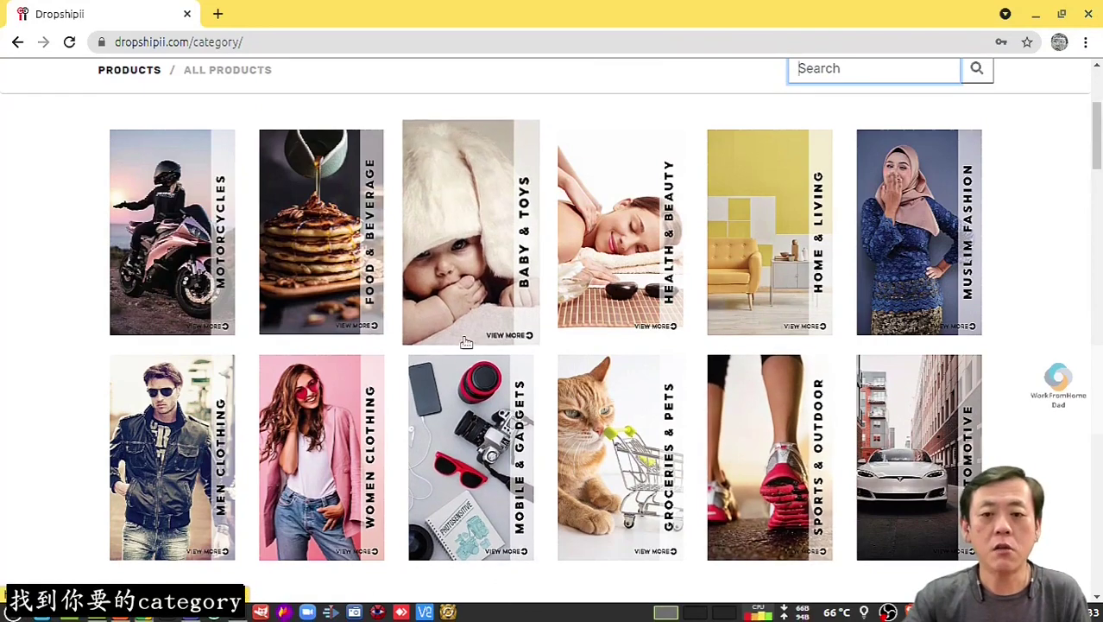
Search the catalogue for "polish" and look over the matching products
{"action": "scroll", "coordinate": [471, 337], "scroll_direction": "up", "scroll_amount": 1}
{"action": "scroll", "coordinate": [470, 337], "scroll_direction": "up", "scroll_amount": 2}
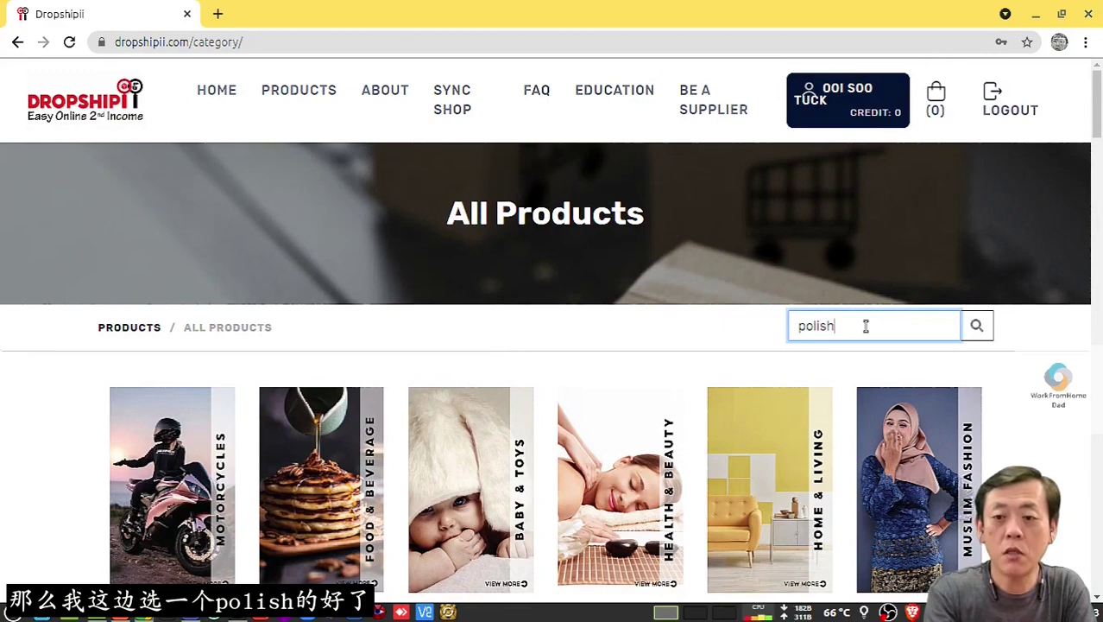
{"action": "left_click", "coordinate": [978, 325]}
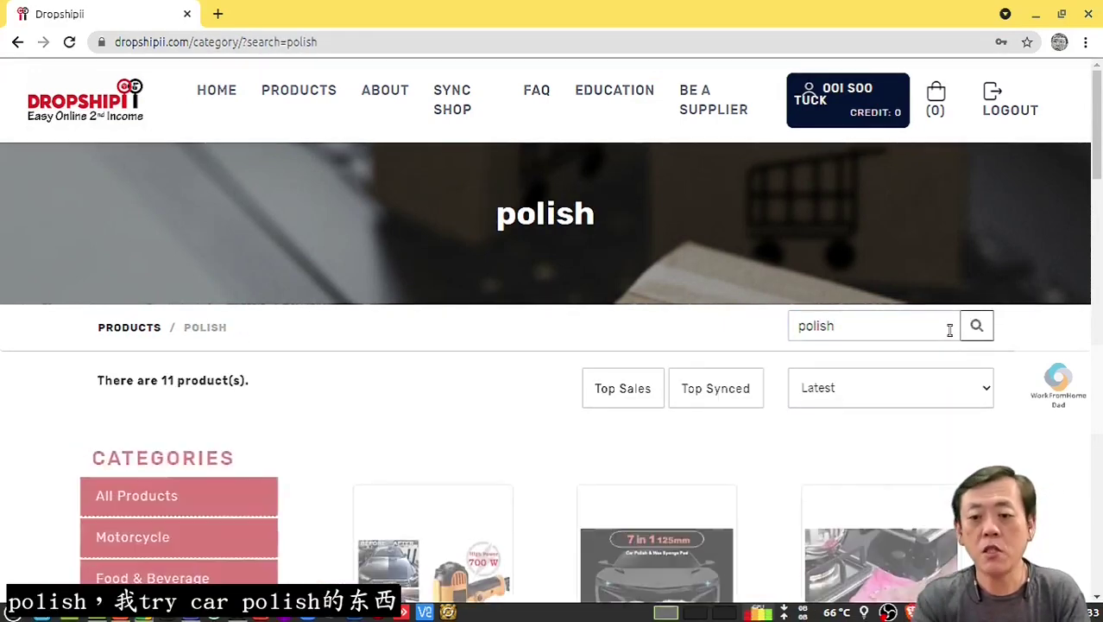
{"action": "scroll", "coordinate": [1006, 420], "scroll_direction": "down", "scroll_amount": 1}
{"action": "scroll", "coordinate": [1006, 420], "scroll_direction": "down", "scroll_amount": 3}
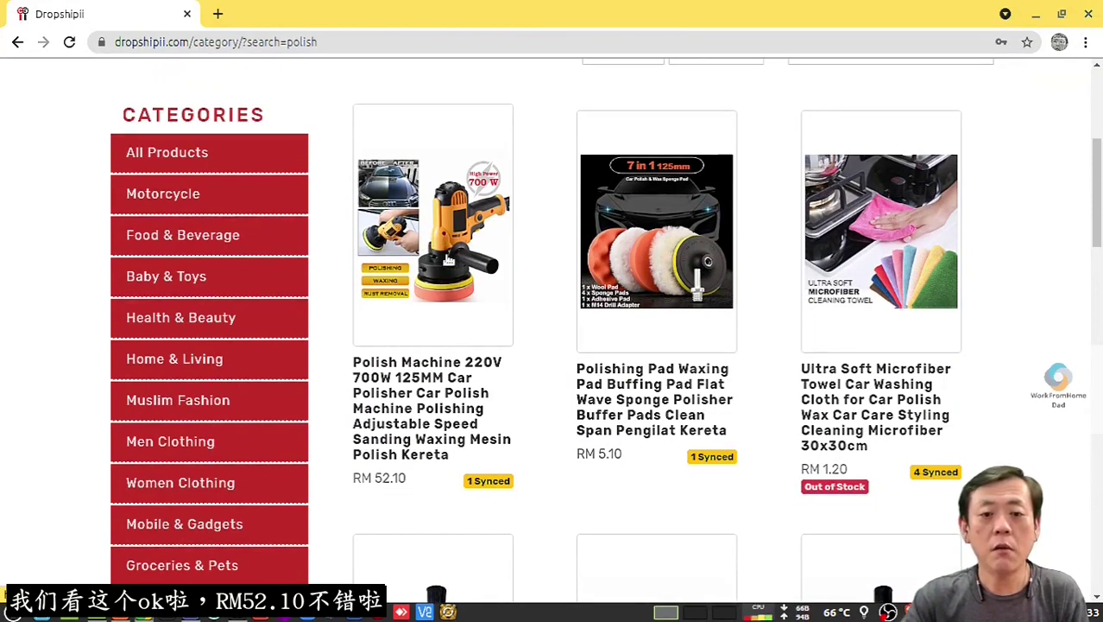
Open the Polish Machine 220V 700W 125MM product and add it to My Store
{"action": "left_click", "coordinate": [448, 260]}
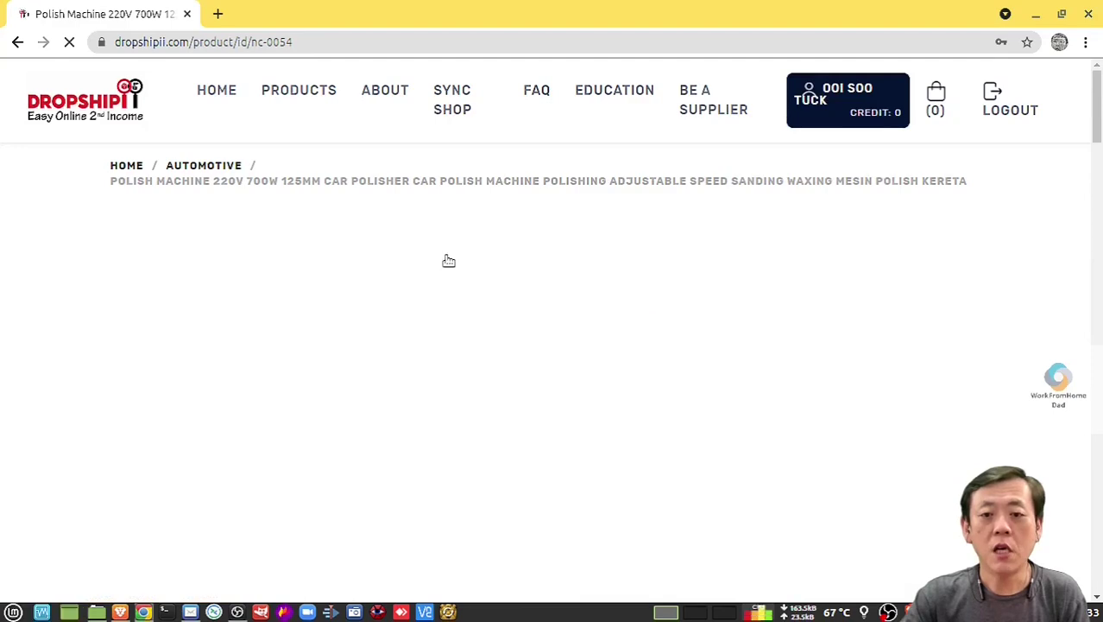
{"action": "scroll", "coordinate": [851, 417], "scroll_direction": "down", "scroll_amount": 3}
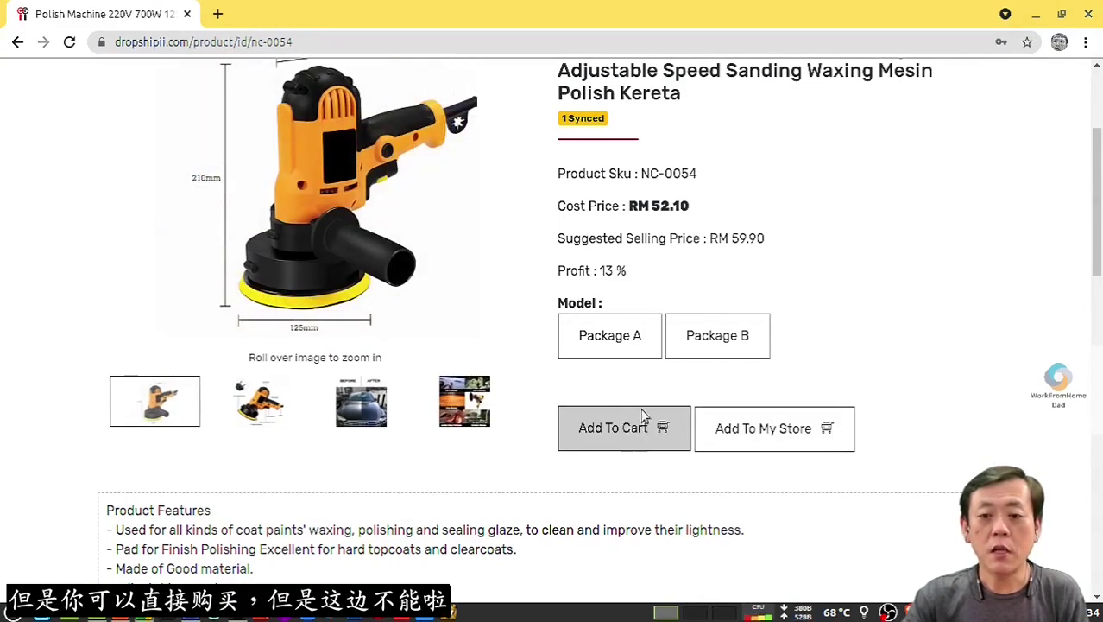
{"action": "left_click", "coordinate": [763, 429]}
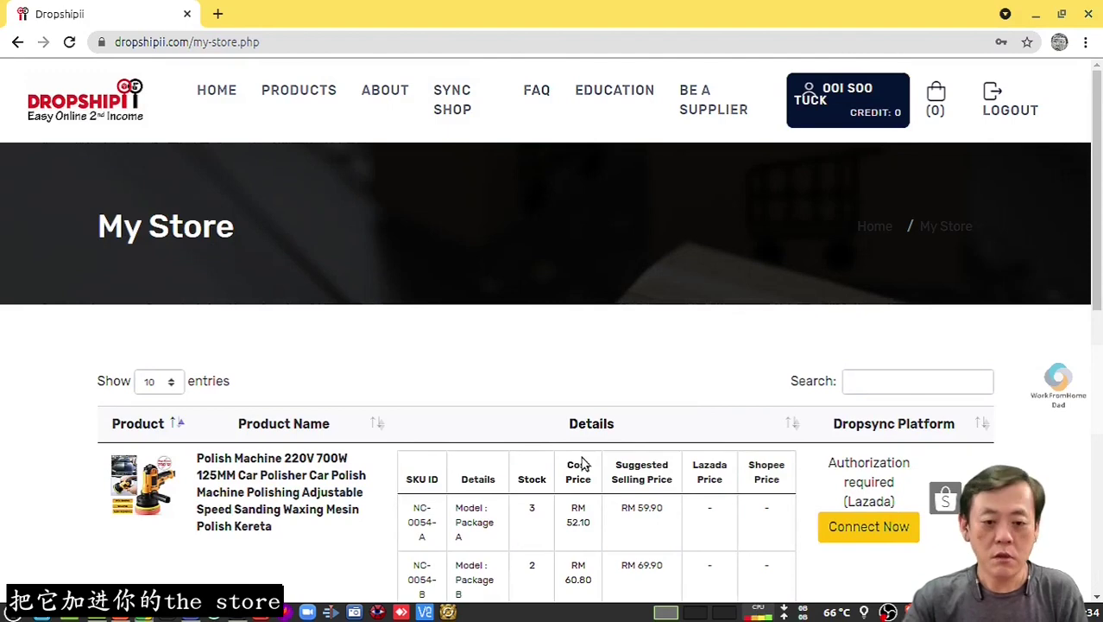
Start syncing the polish machine from My Store to Shopee under the category Automobiles / Automotive Care / Polish, Coating & Sealants
{"action": "scroll", "coordinate": [583, 464], "scroll_direction": "down", "scroll_amount": 2}
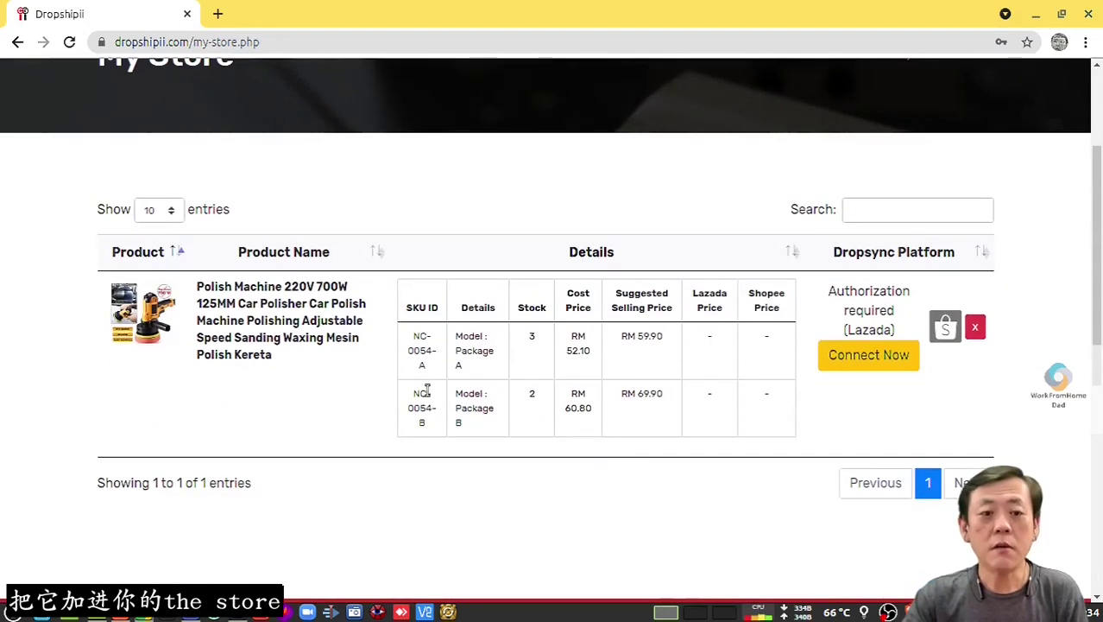
{"action": "scroll", "coordinate": [427, 390], "scroll_direction": "up", "scroll_amount": 2}
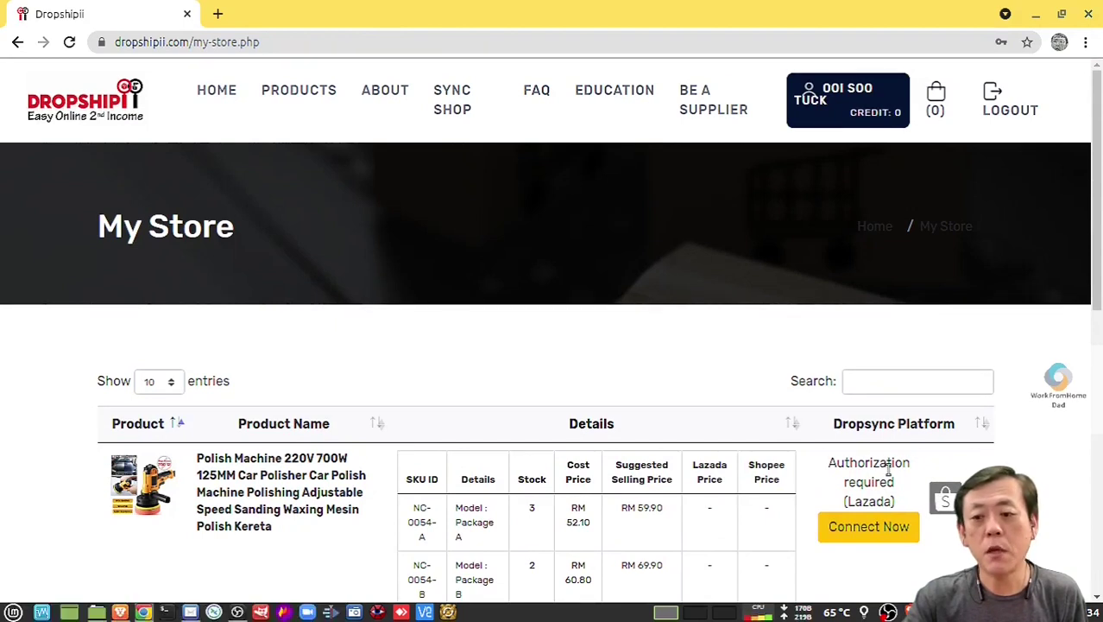
{"action": "left_click", "coordinate": [944, 501]}
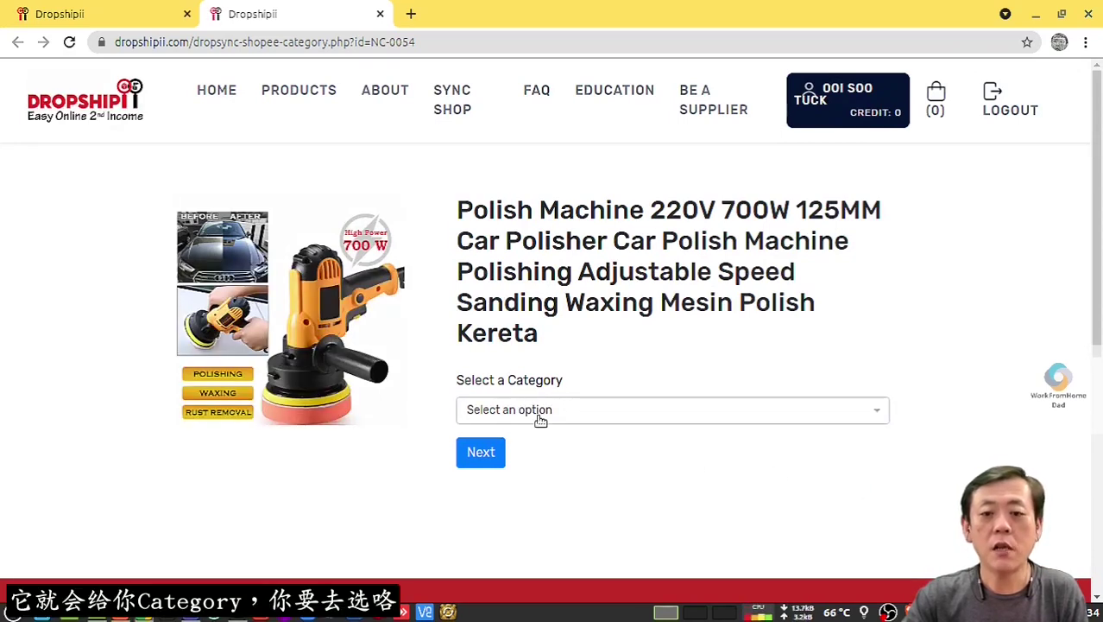
{"action": "left_click", "coordinate": [549, 415]}
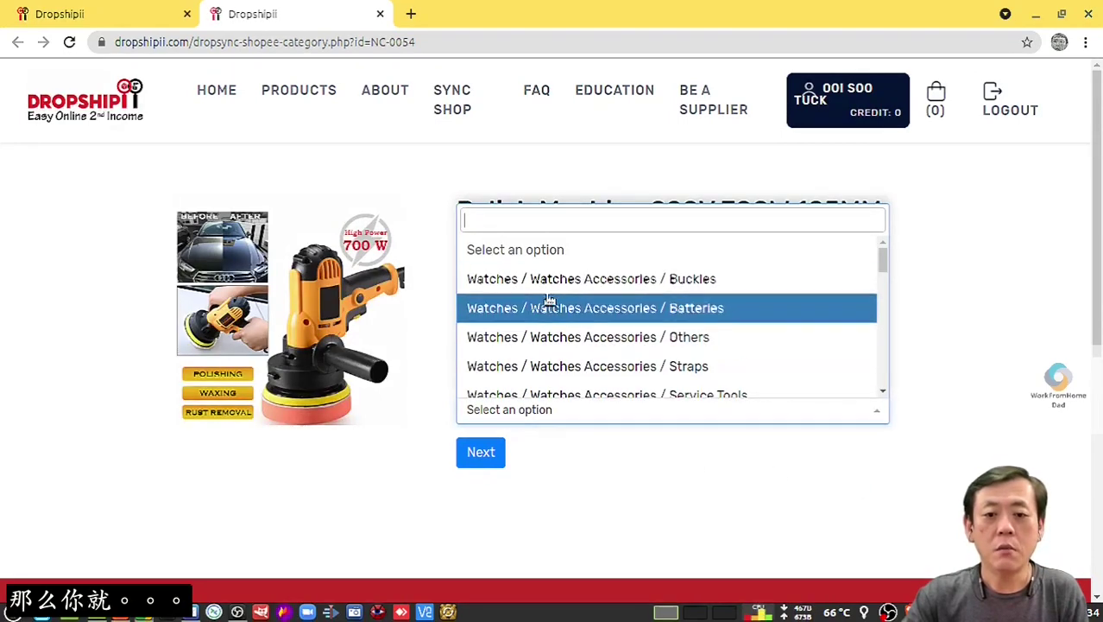
{"action": "type", "text": "polish"}
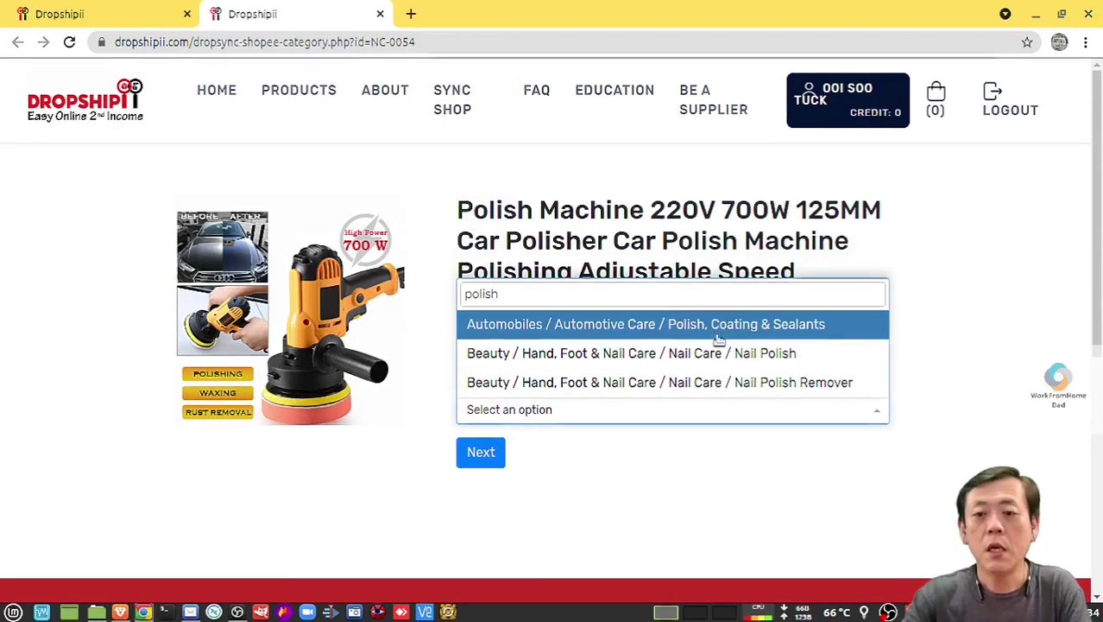
{"action": "left_click", "coordinate": [802, 326]}
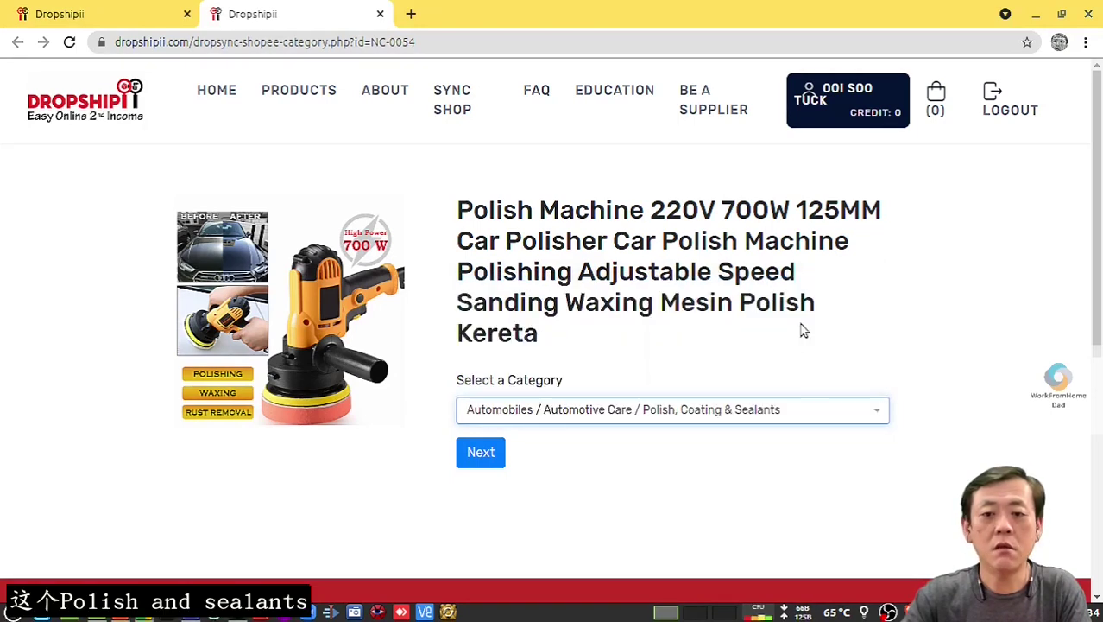
{"action": "left_click", "coordinate": [493, 464]}
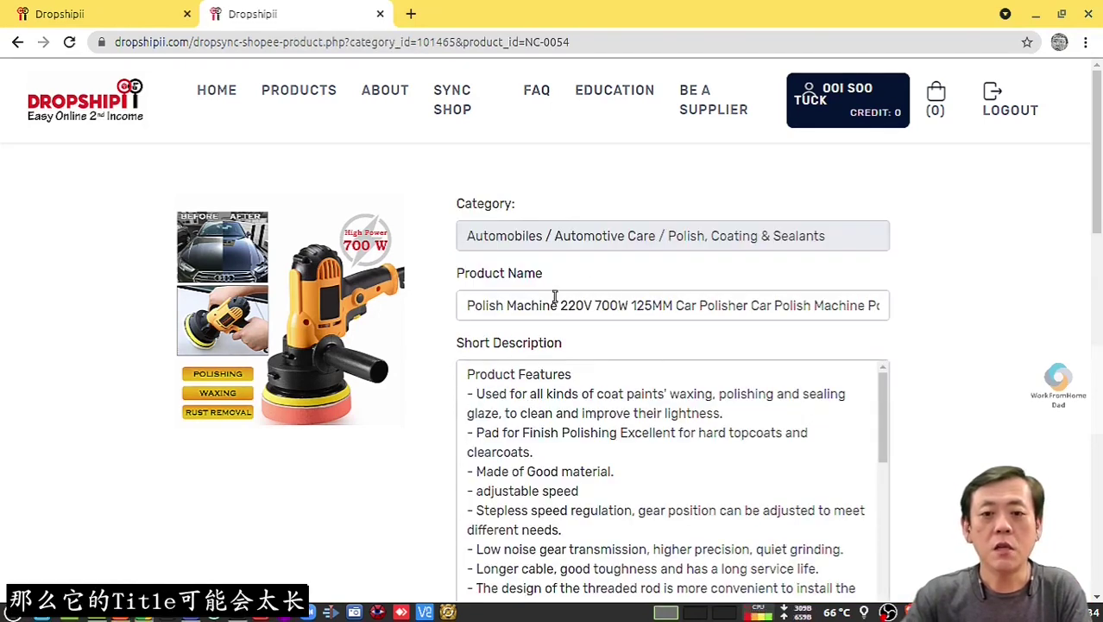
Shorten the product name by removing "Polish Machine" from its beginning so that it starts with "220V 700W 125MM"
{"action": "left_click", "coordinate": [545, 304]}
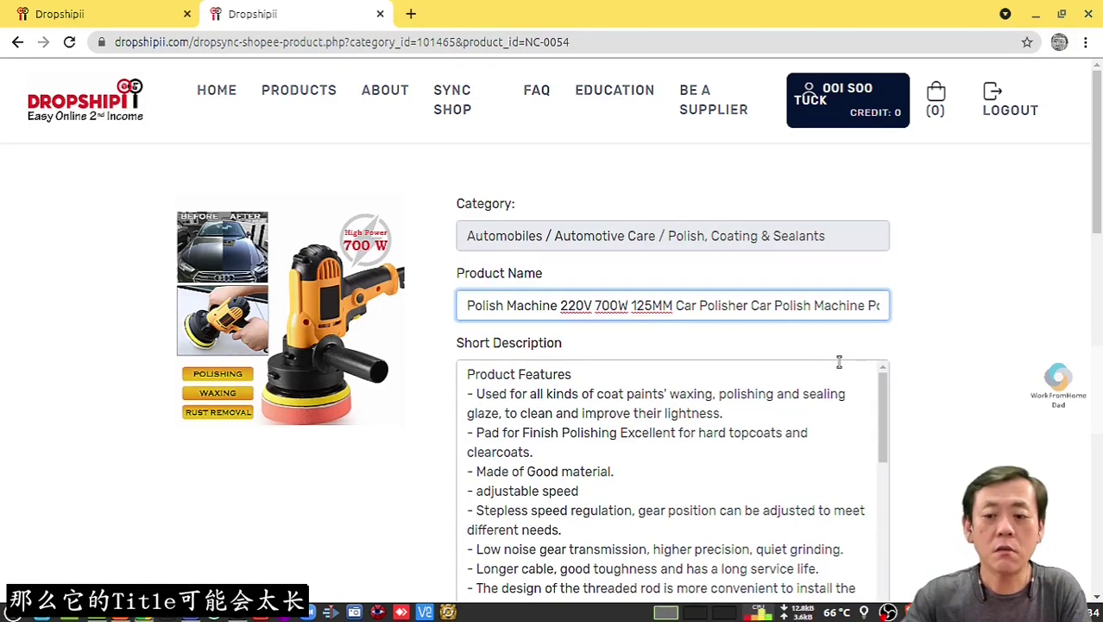
{"action": "key", "text": "End"}
{"action": "key", "text": "Home"}
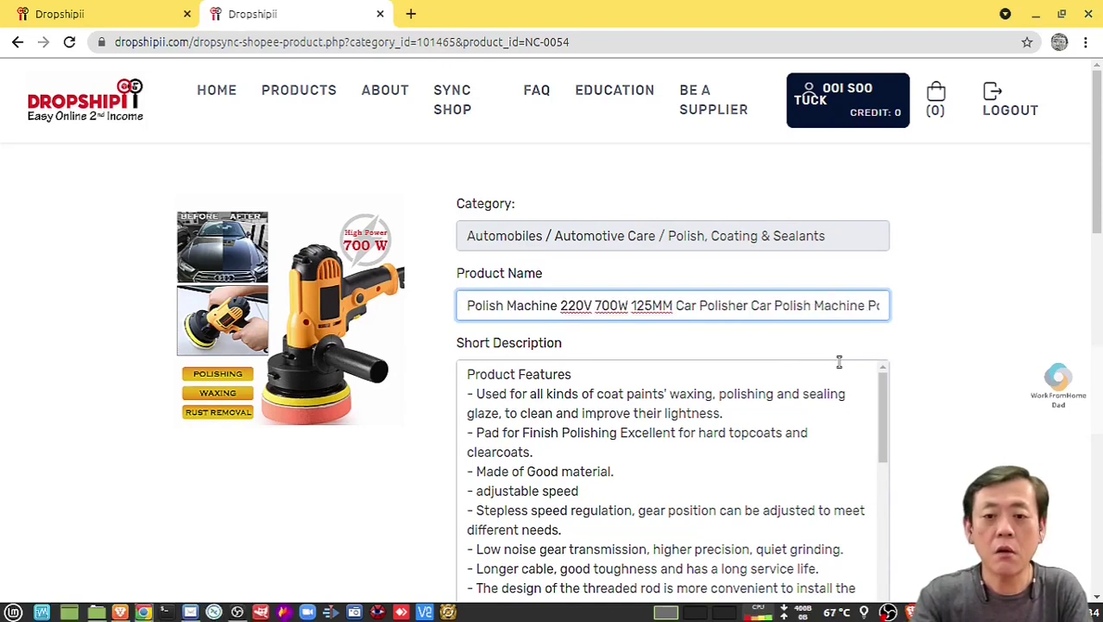
{"action": "key", "text": "Delete"}
{"action": "key", "text": "Delete"}
{"action": "key", "text": "Delete"}
{"action": "key", "text": "Delete"}
{"action": "key", "text": "Delete"}
{"action": "key", "text": "Delete"}
{"action": "key", "text": "Delete"}
{"action": "key", "text": "Delete"}
{"action": "key", "text": "Delete"}
{"action": "key", "text": "Delete"}
{"action": "key", "text": "Delete"}
{"action": "key", "text": "Delete"}
{"action": "key", "text": "Delete"}
{"action": "key", "text": "Delete"}
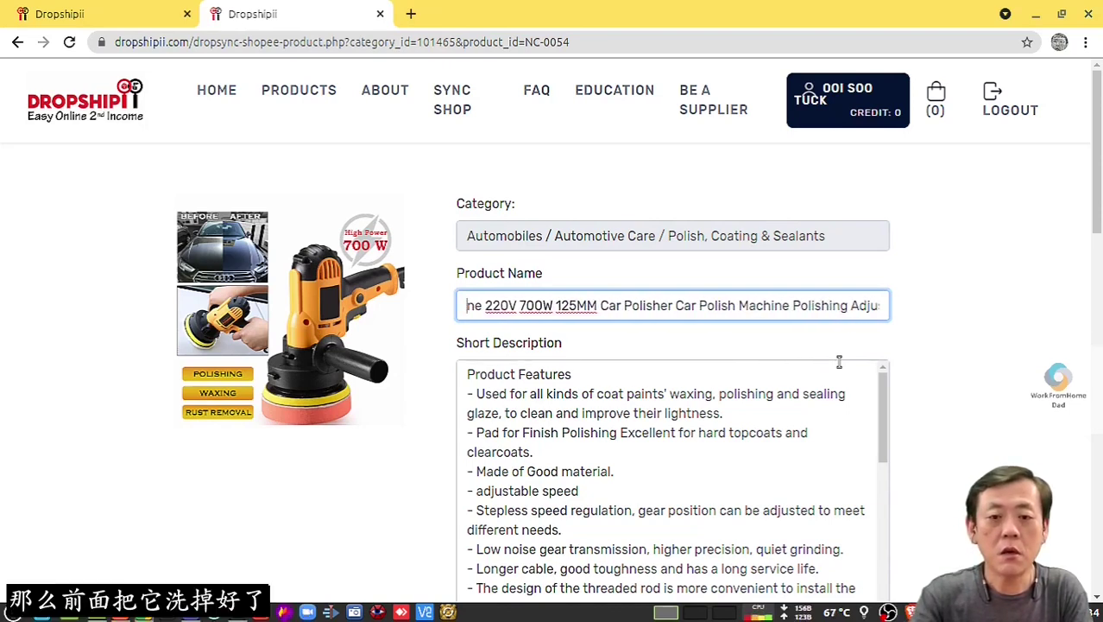
{"action": "key", "text": "Delete"}
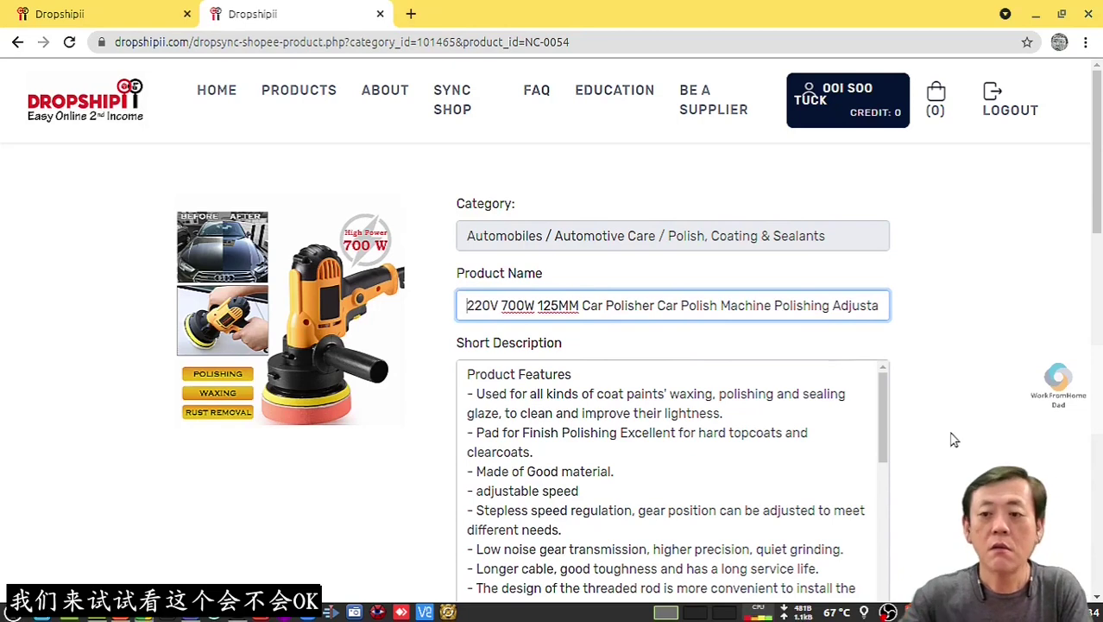
{"action": "left_click", "coordinate": [748, 301]}
{"action": "key", "text": "End"}
{"action": "key", "text": "Home"}
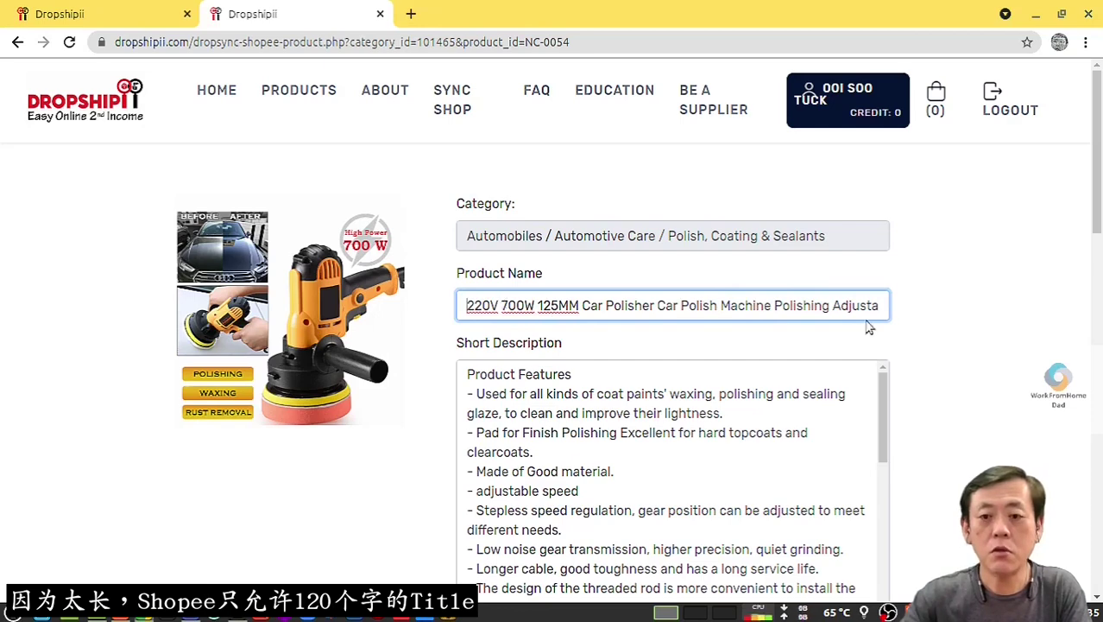
{"action": "left_click", "coordinate": [1008, 374]}
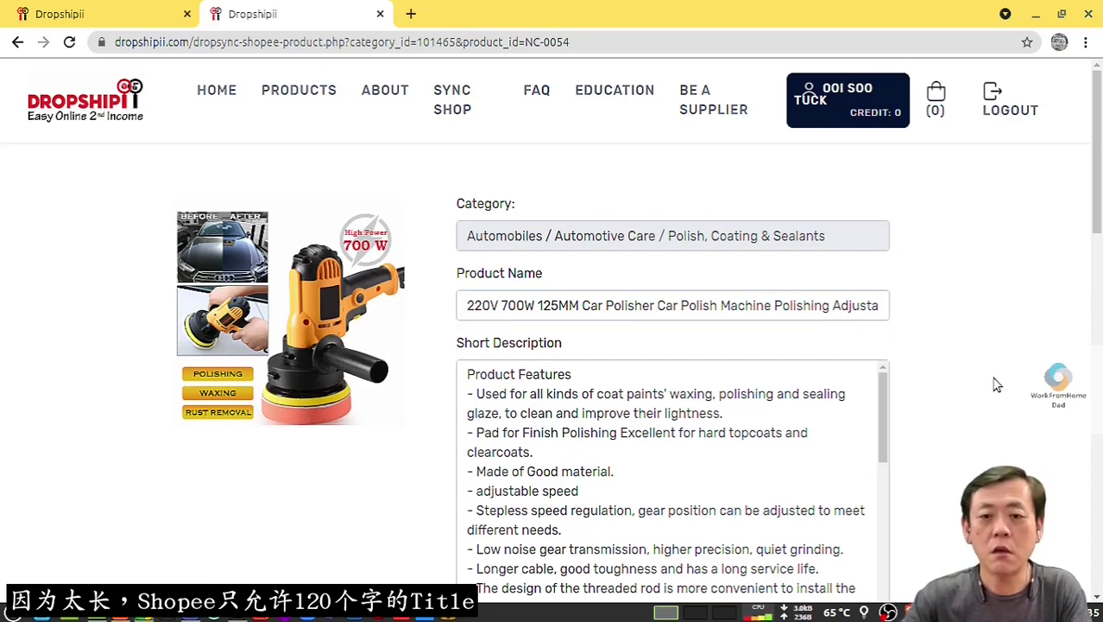
Look over the short description and set the product's brand to NoBrand
{"action": "scroll", "coordinate": [1006, 380], "scroll_direction": "down", "scroll_amount": 3}
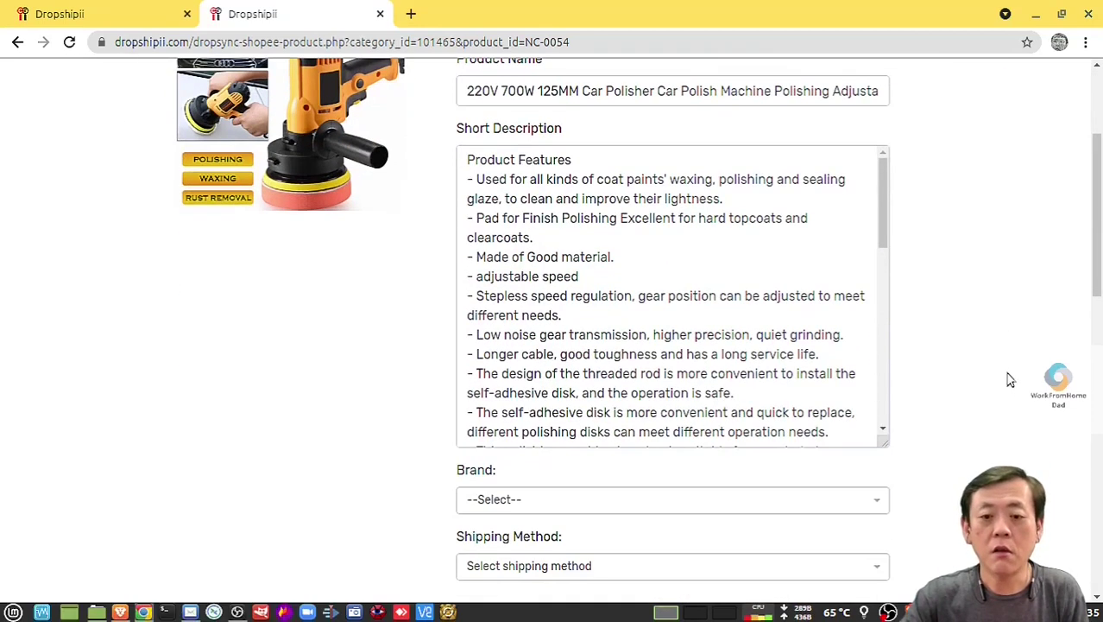
{"action": "left_click_drag", "start_coordinate": [886, 207], "coordinate": [889, 164]}
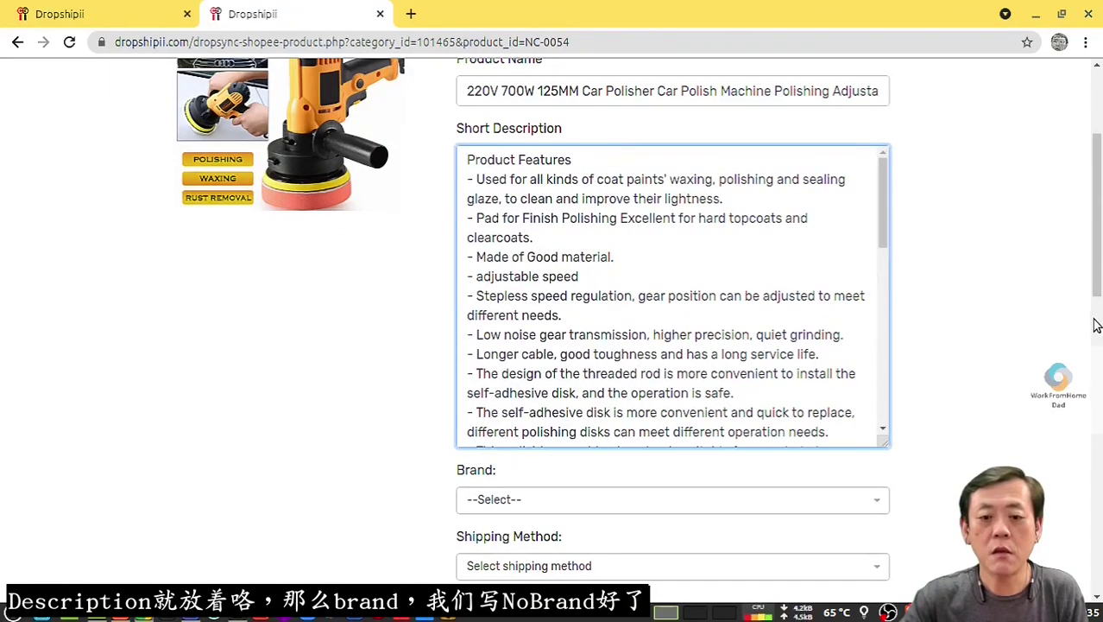
{"action": "scroll", "coordinate": [990, 307], "scroll_direction": "down", "scroll_amount": 5}
{"action": "scroll", "coordinate": [1001, 291], "scroll_direction": "up", "scroll_amount": 5}
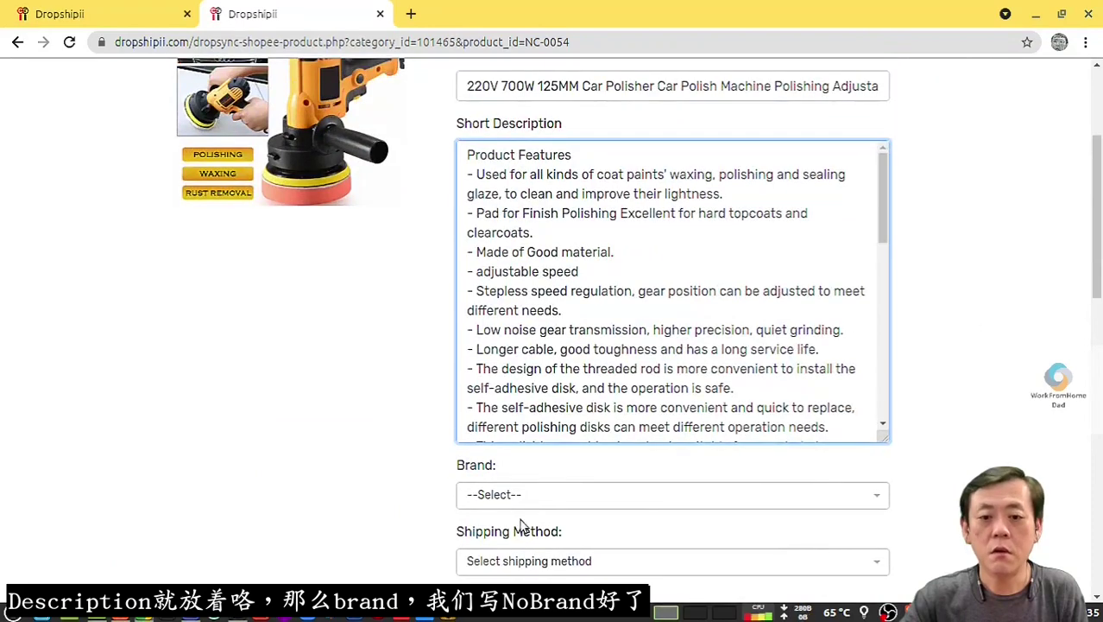
{"action": "left_click", "coordinate": [542, 497]}
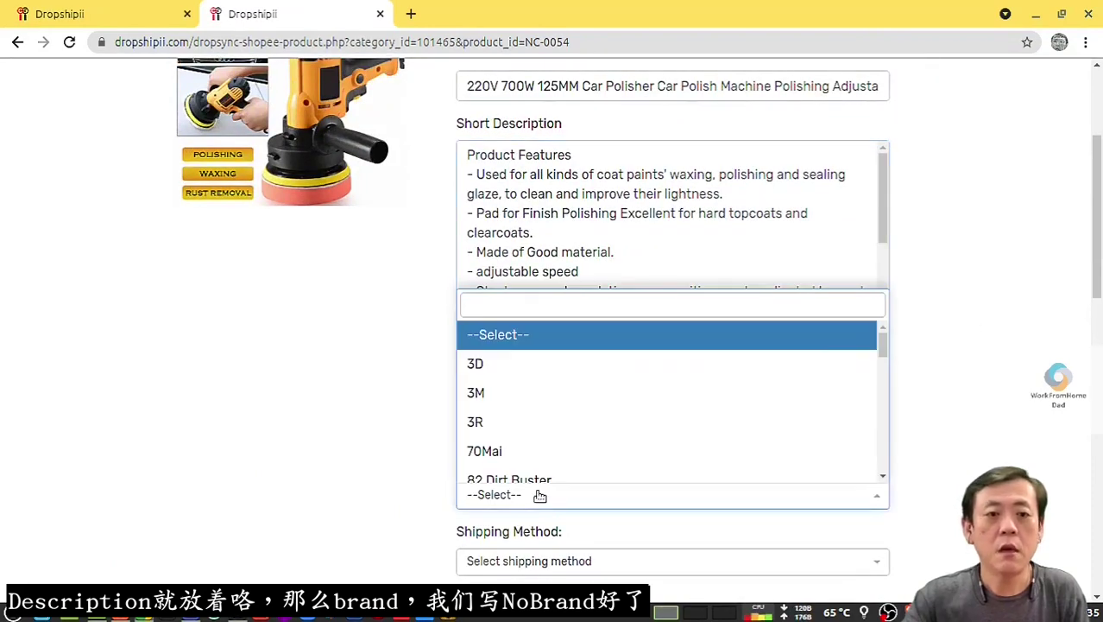
{"action": "type", "text": "nobrand"}
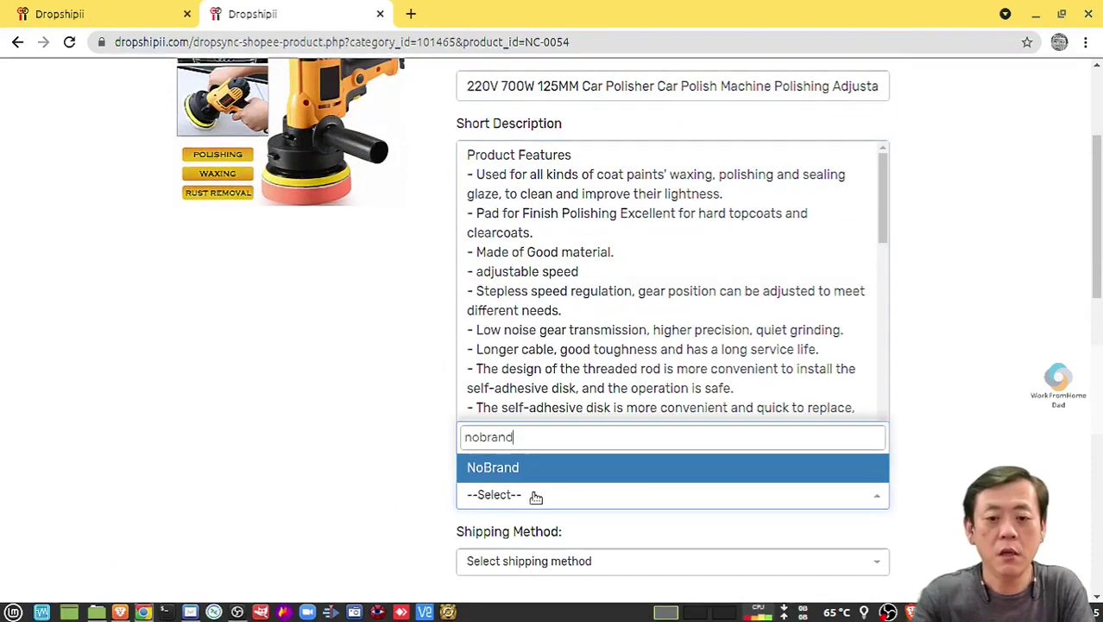
{"action": "left_click", "coordinate": [534, 467]}
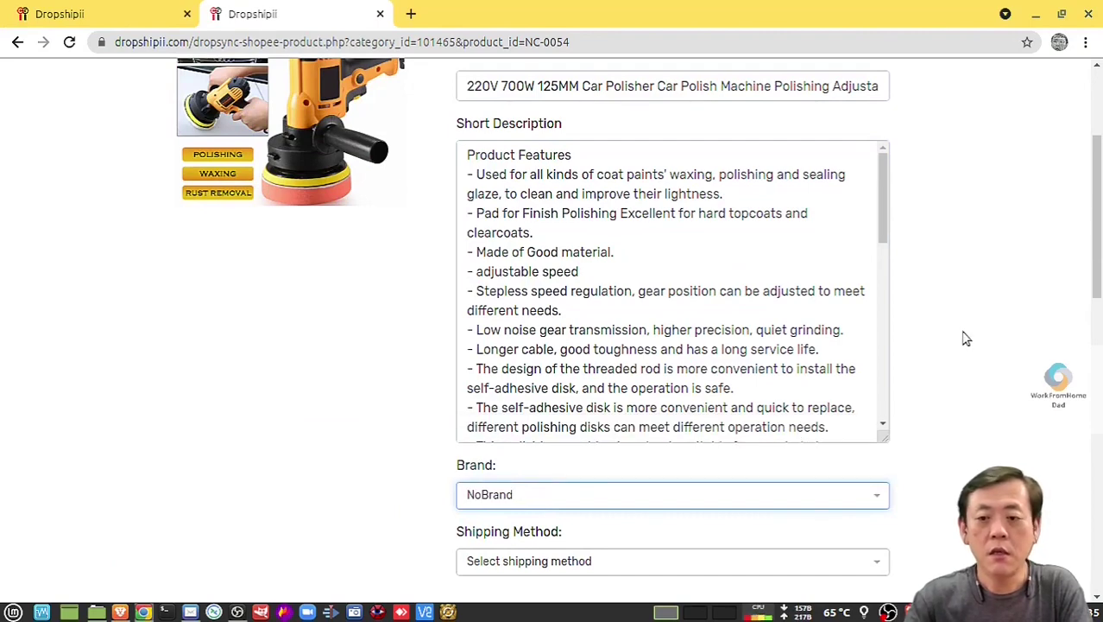
Set the product's shipping method to Standard Delivery after looking through the other available couriers
{"action": "scroll", "coordinate": [968, 332], "scroll_direction": "down", "scroll_amount": 3}
{"action": "left_click", "coordinate": [721, 306]}
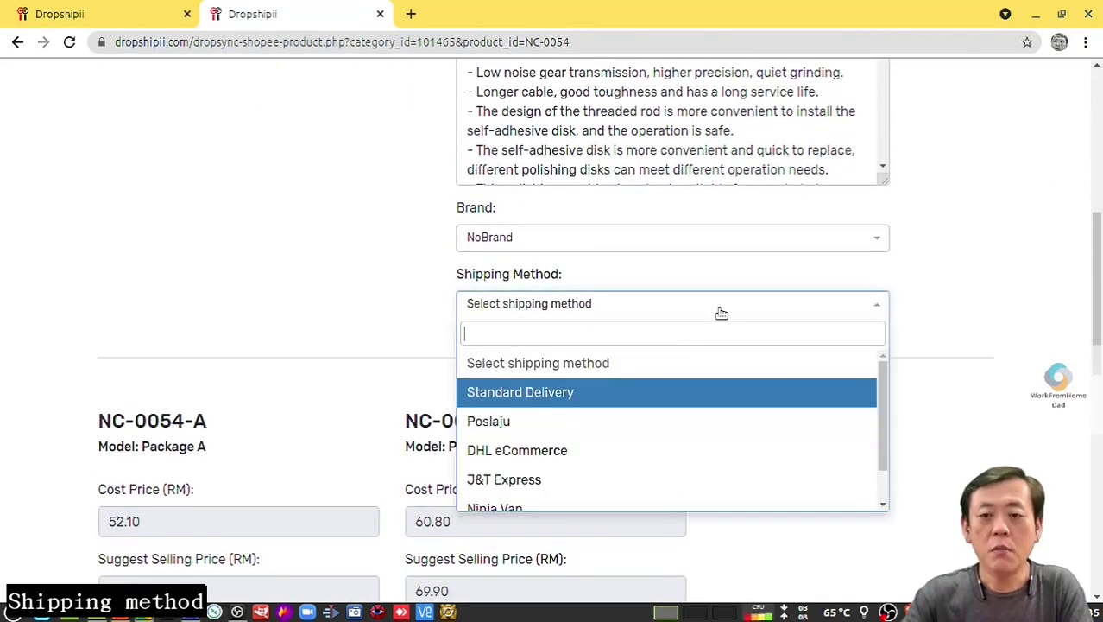
{"action": "left_click", "coordinate": [510, 394]}
{"action": "left_click", "coordinate": [537, 306]}
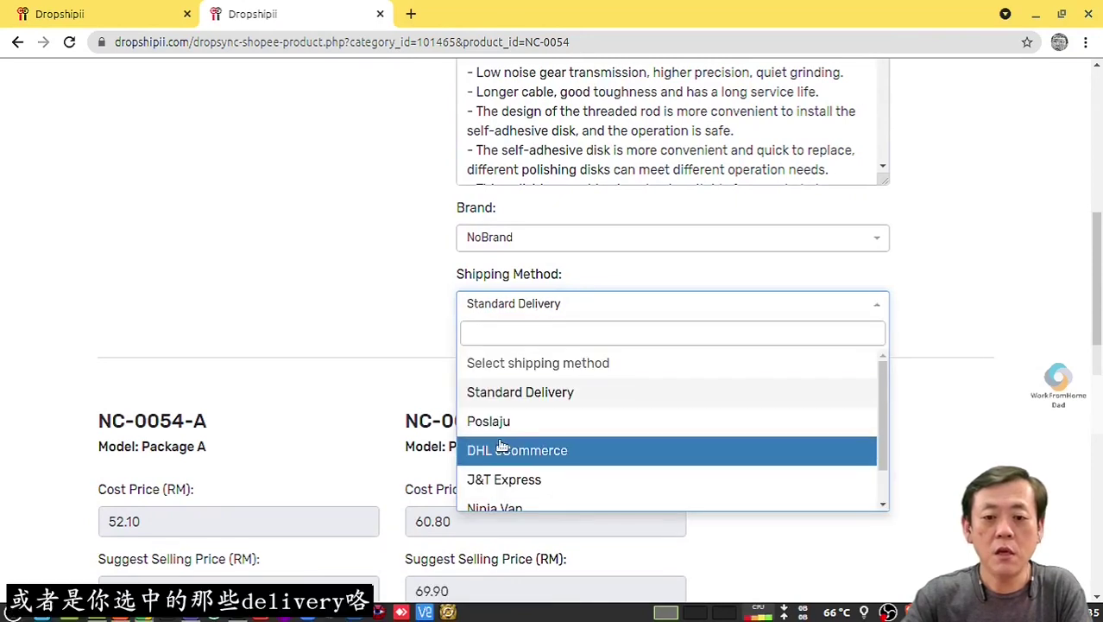
{"action": "scroll", "coordinate": [505, 449], "scroll_direction": "down", "scroll_amount": 1}
{"action": "scroll", "coordinate": [547, 390], "scroll_direction": "up", "scroll_amount": 1}
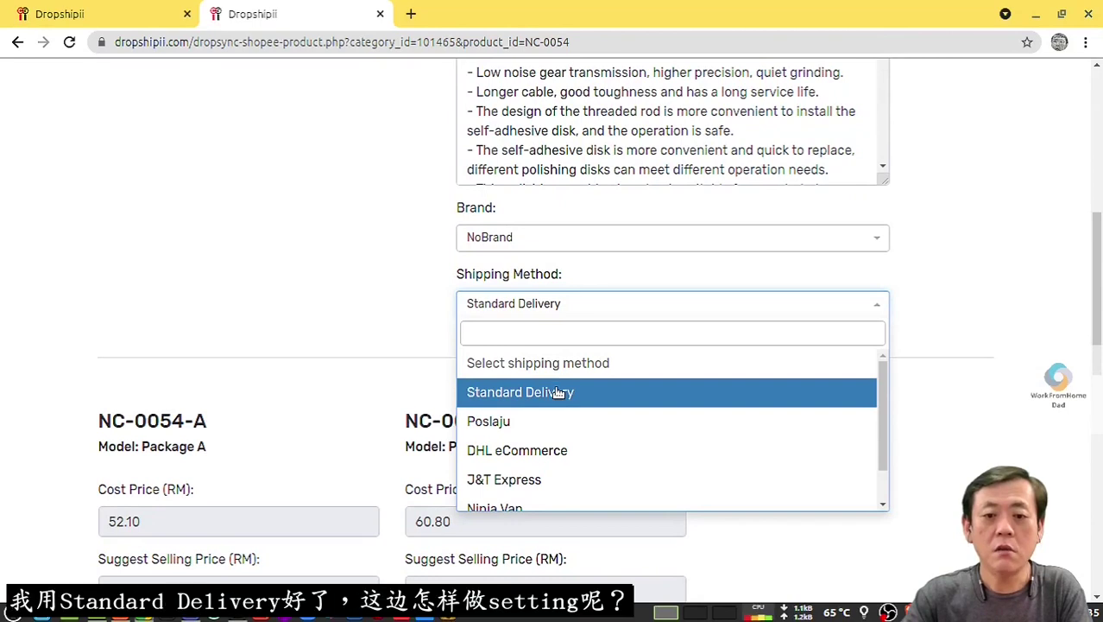
{"action": "left_click", "coordinate": [557, 393]}
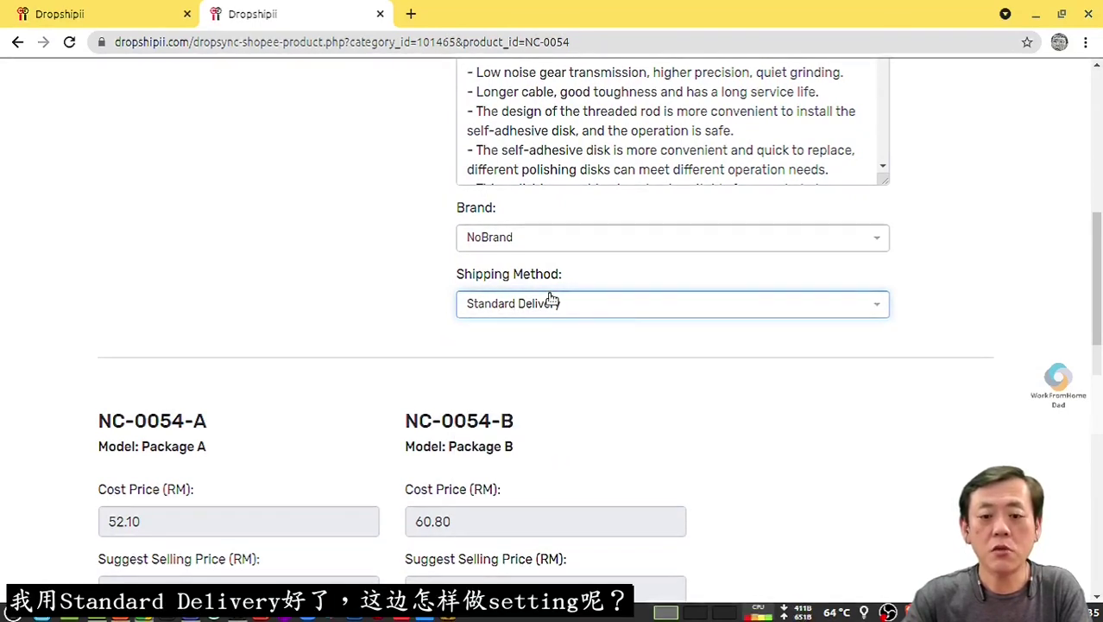
Switch to Shopee Seller Centre in Brave and review which Standard Delivery couriers are enabled in the shop's shipping settings
{"action": "mouse_move", "coordinate": [121, 611]}
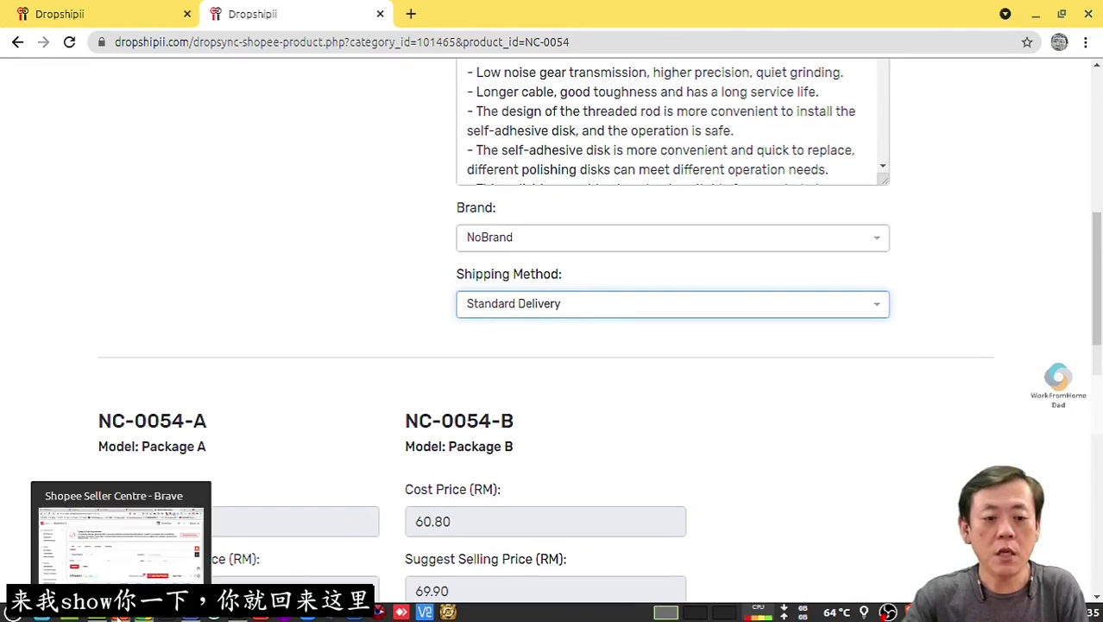
{"action": "left_click", "coordinate": [122, 535]}
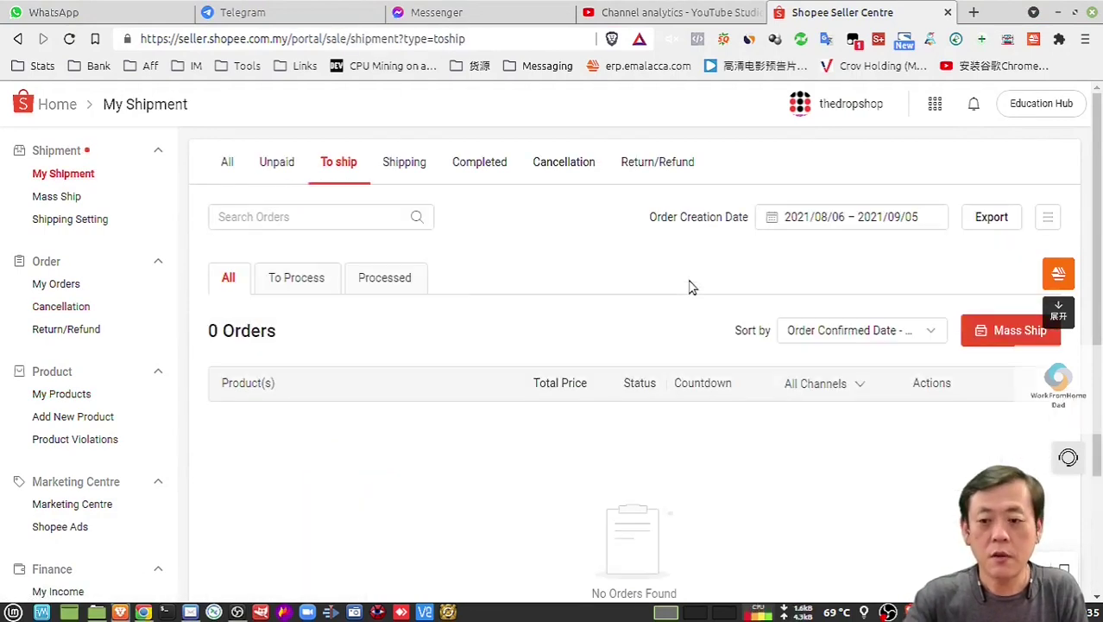
{"action": "left_click", "coordinate": [93, 222]}
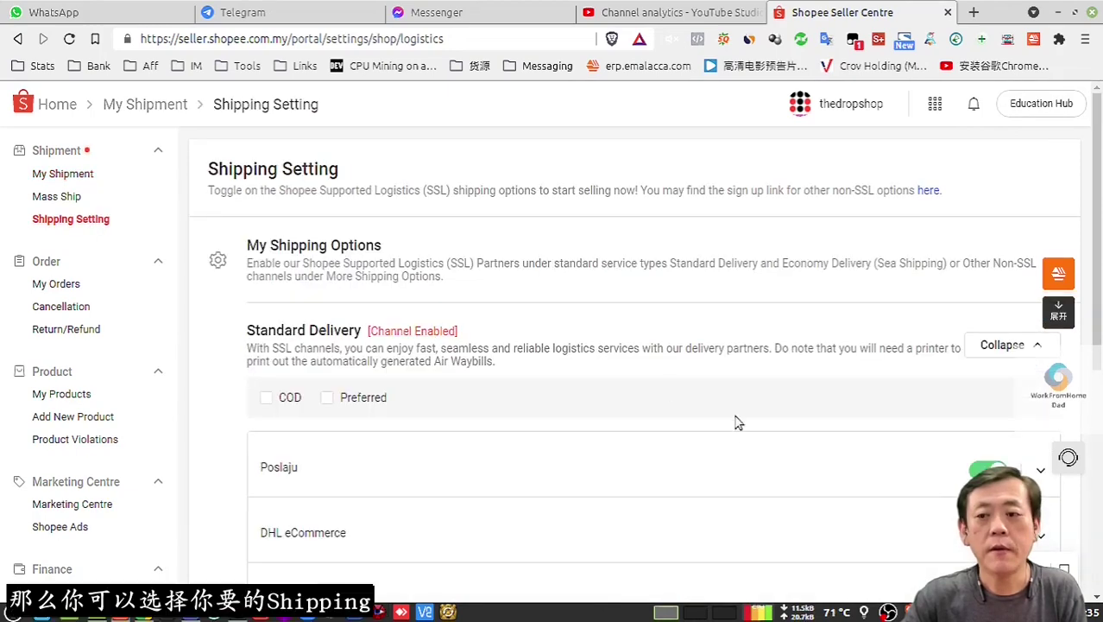
{"action": "scroll", "coordinate": [632, 399], "scroll_direction": "down", "scroll_amount": 3}
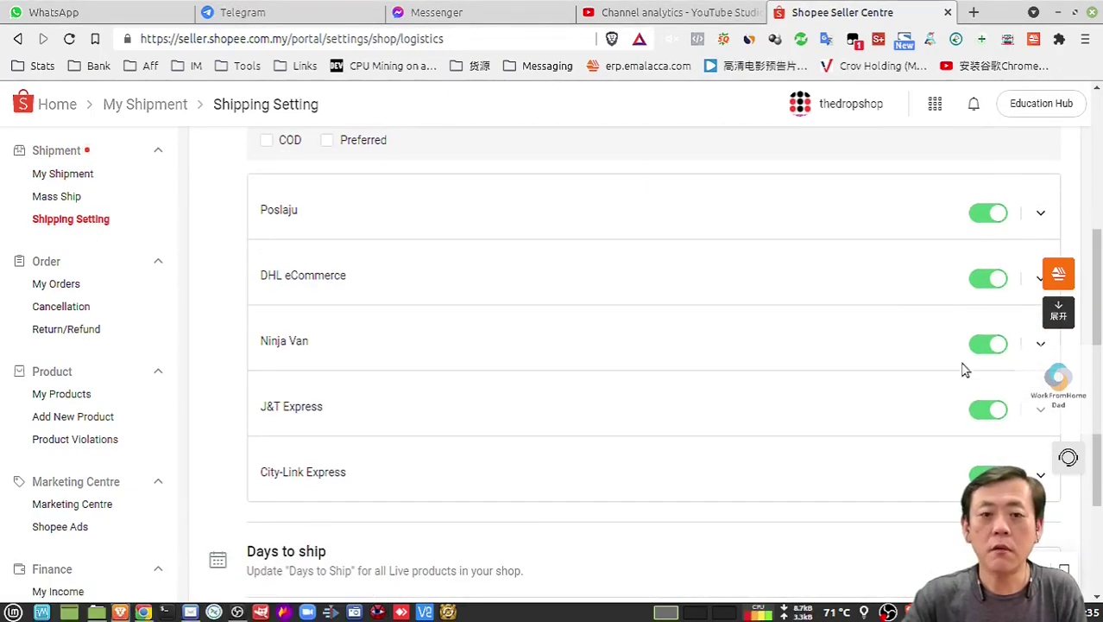
{"action": "scroll", "coordinate": [965, 369], "scroll_direction": "up", "scroll_amount": 2}
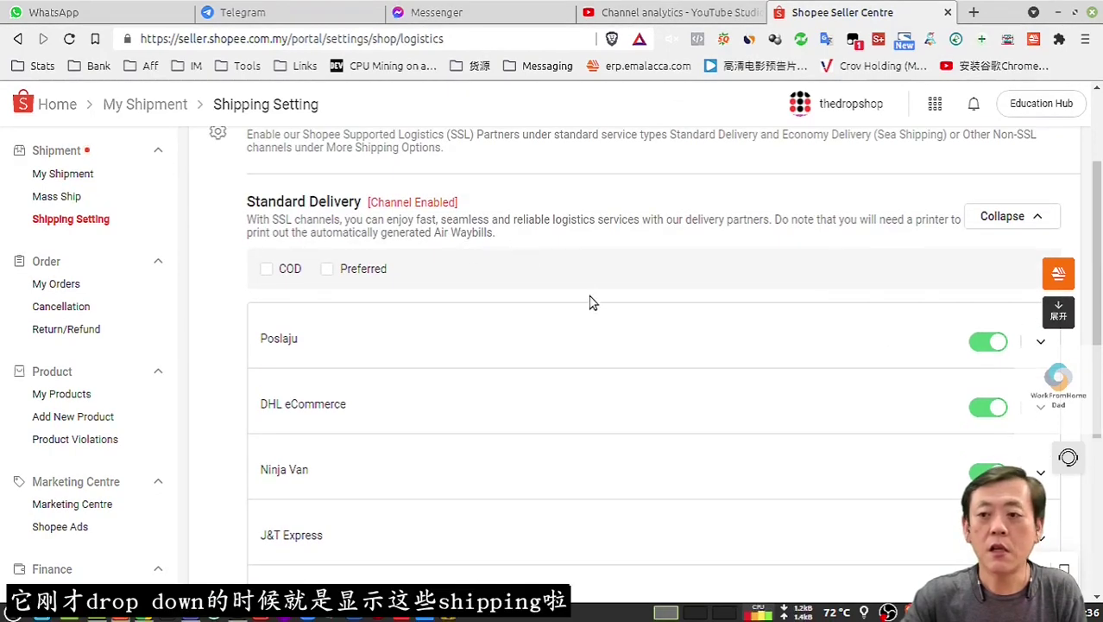
{"action": "scroll", "coordinate": [829, 367], "scroll_direction": "down", "scroll_amount": 2}
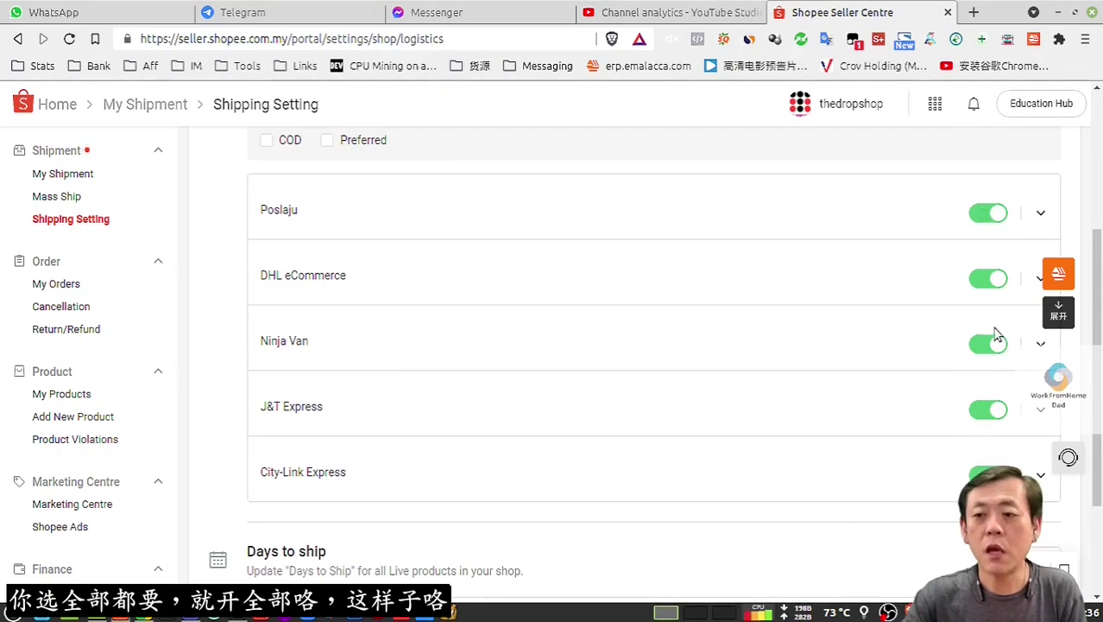
{"action": "scroll", "coordinate": [842, 336], "scroll_direction": "up", "scroll_amount": 3}
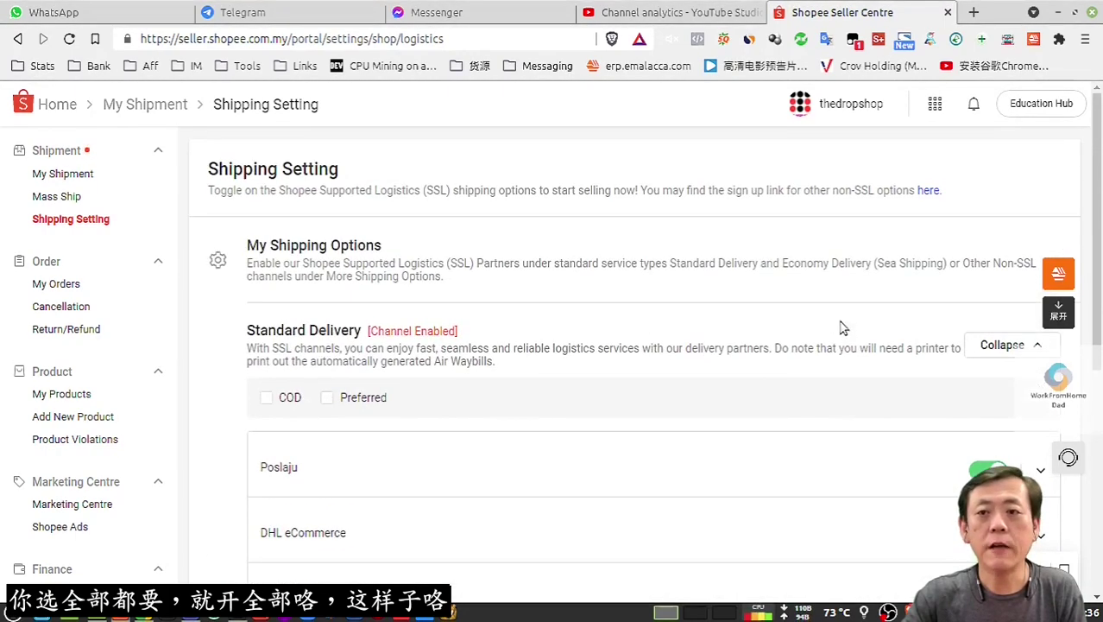
Switch back to Dropshipii in Chrome and look through the courier options for the shipping method, keeping Standard Delivery selected
{"action": "left_click", "coordinate": [143, 611]}
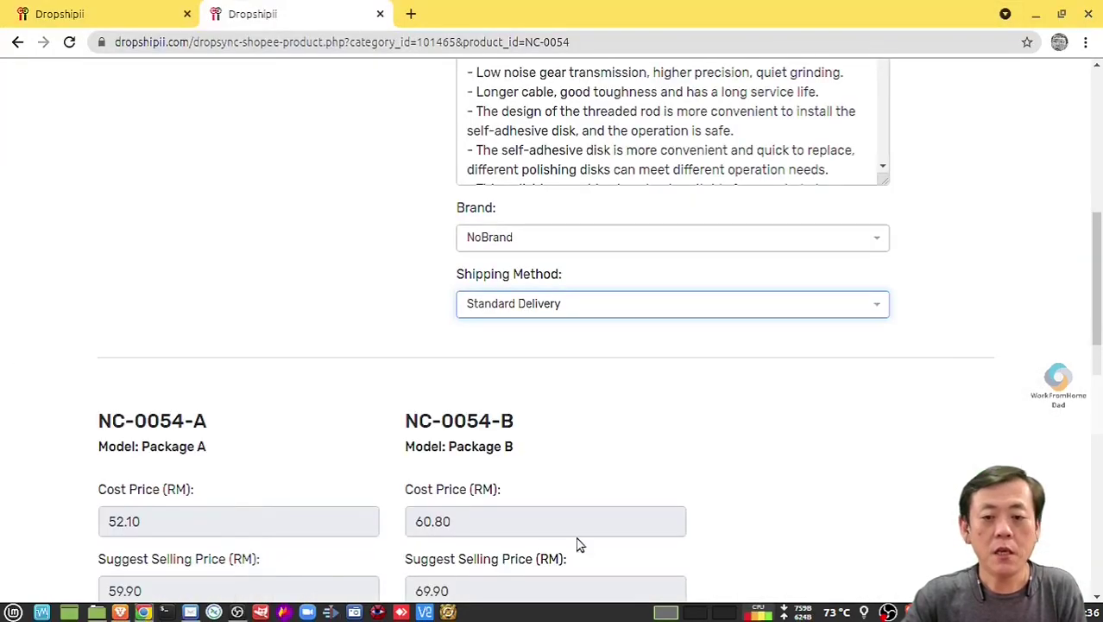
{"action": "left_click", "coordinate": [707, 304]}
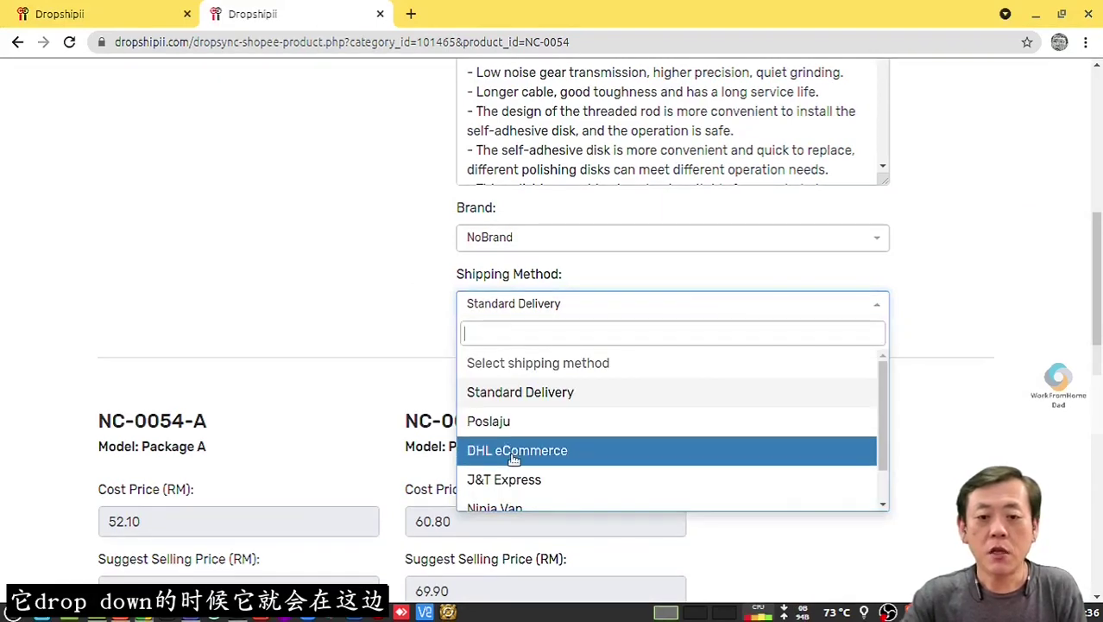
{"action": "scroll", "coordinate": [505, 479], "scroll_direction": "down", "scroll_amount": 1}
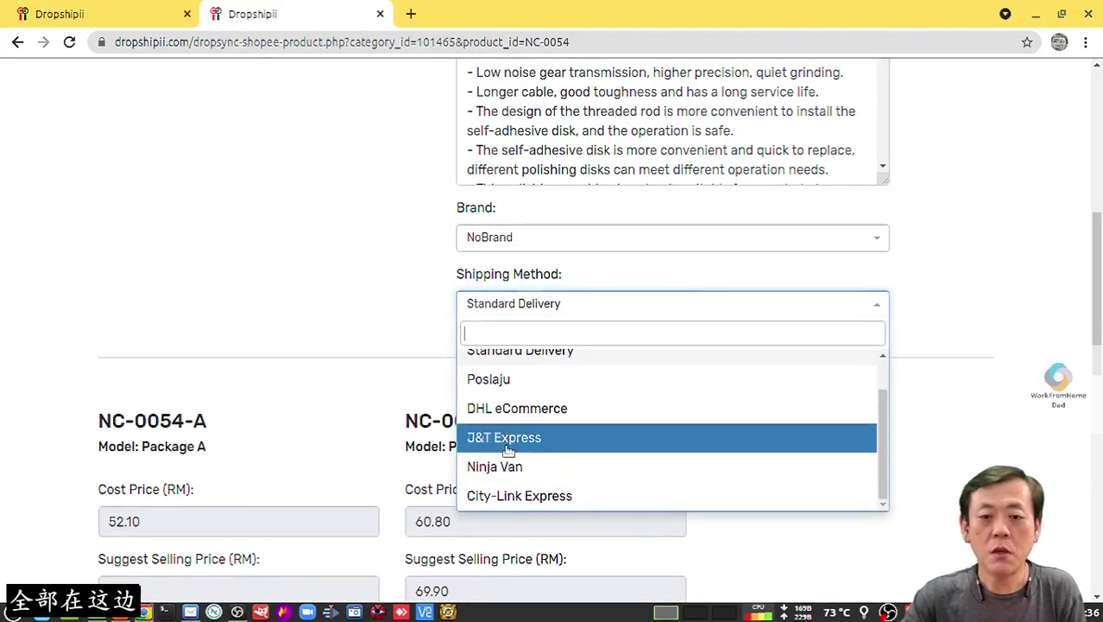
{"action": "scroll", "coordinate": [646, 448], "scroll_direction": "up", "scroll_amount": 1}
{"action": "left_click", "coordinate": [581, 391]}
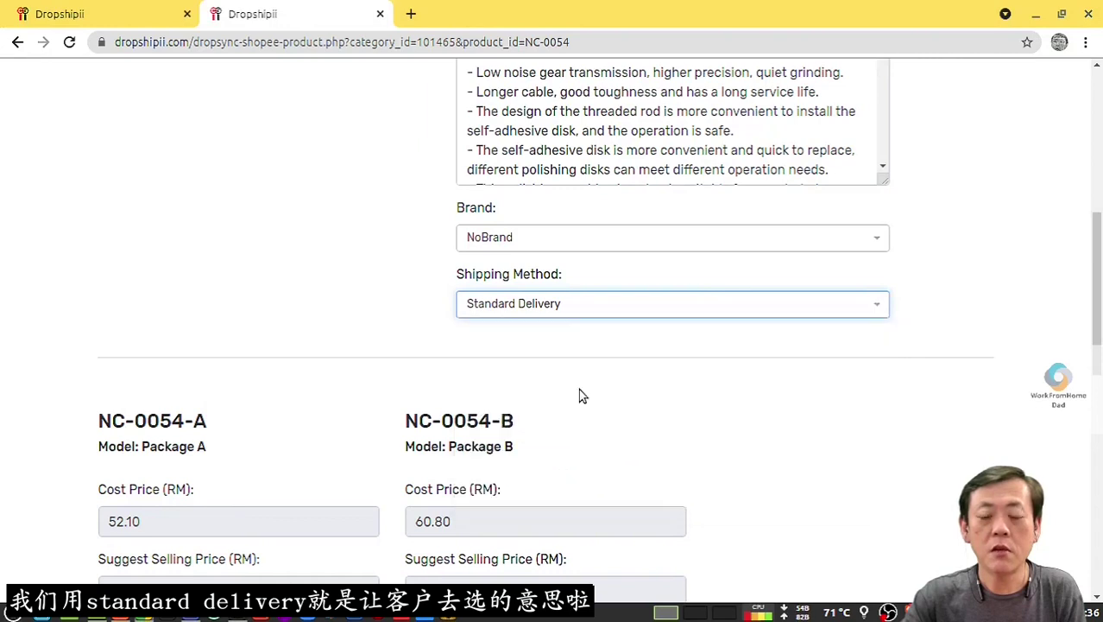
{"action": "left_click", "coordinate": [552, 308]}
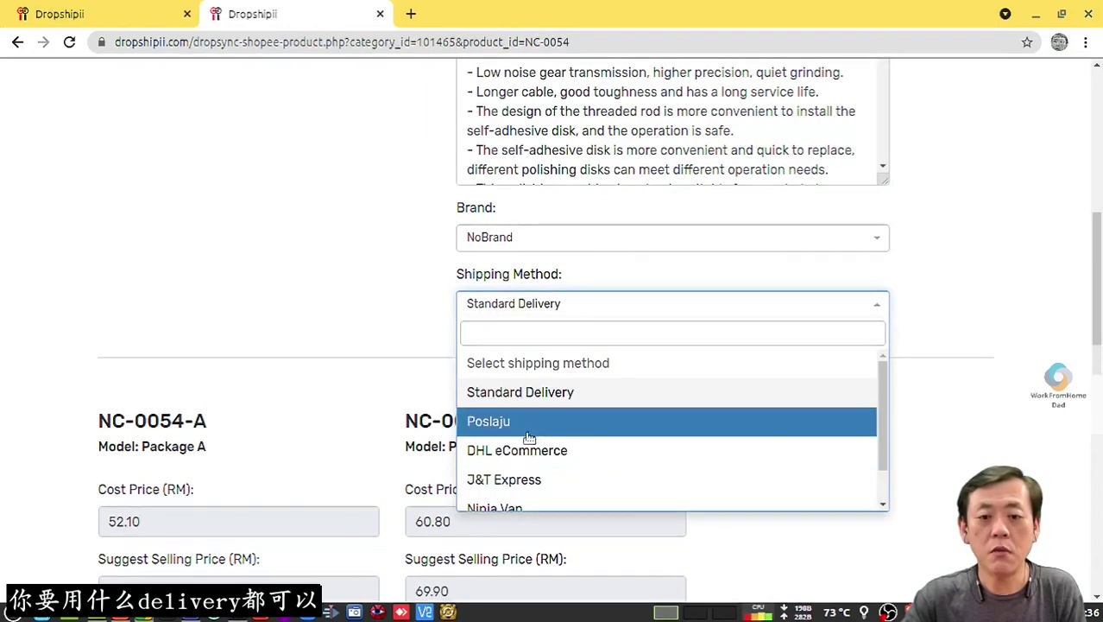
{"action": "scroll", "coordinate": [530, 435], "scroll_direction": "down", "scroll_amount": 1}
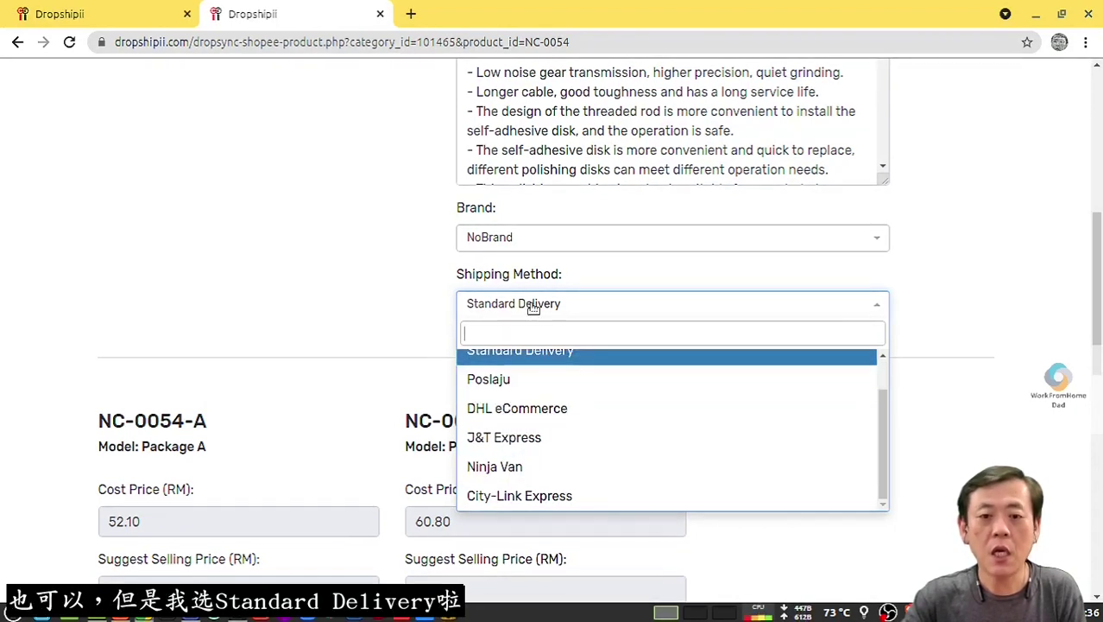
{"action": "left_click", "coordinate": [379, 315]}
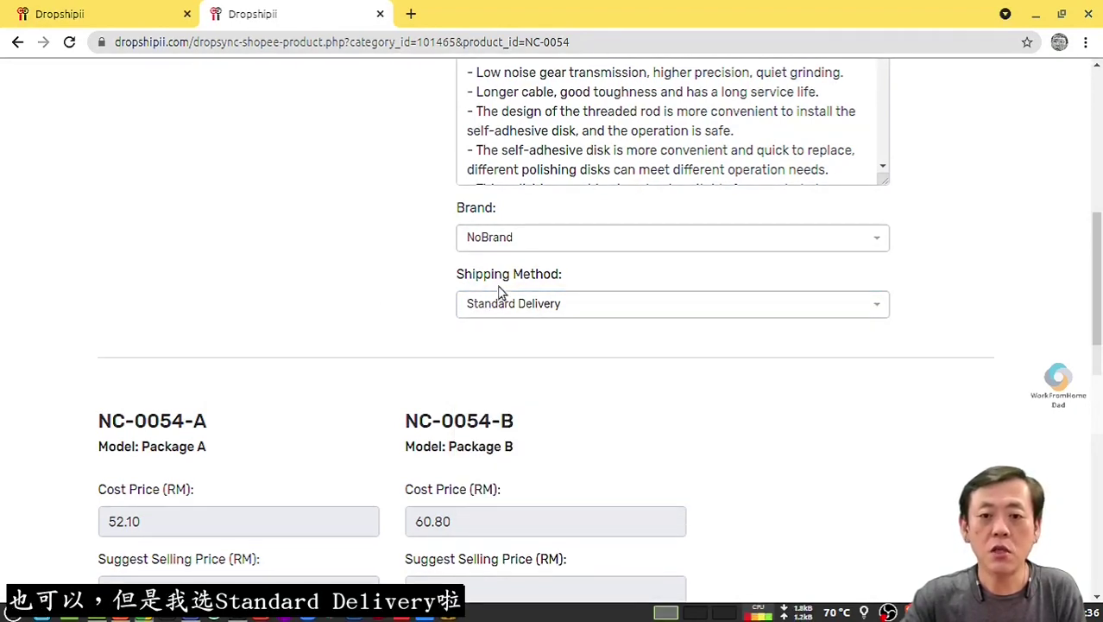
Sync the car polishing machine with its Package A and Package B variations to the Shopee shop
{"action": "scroll", "coordinate": [909, 354], "scroll_direction": "down", "scroll_amount": 3}
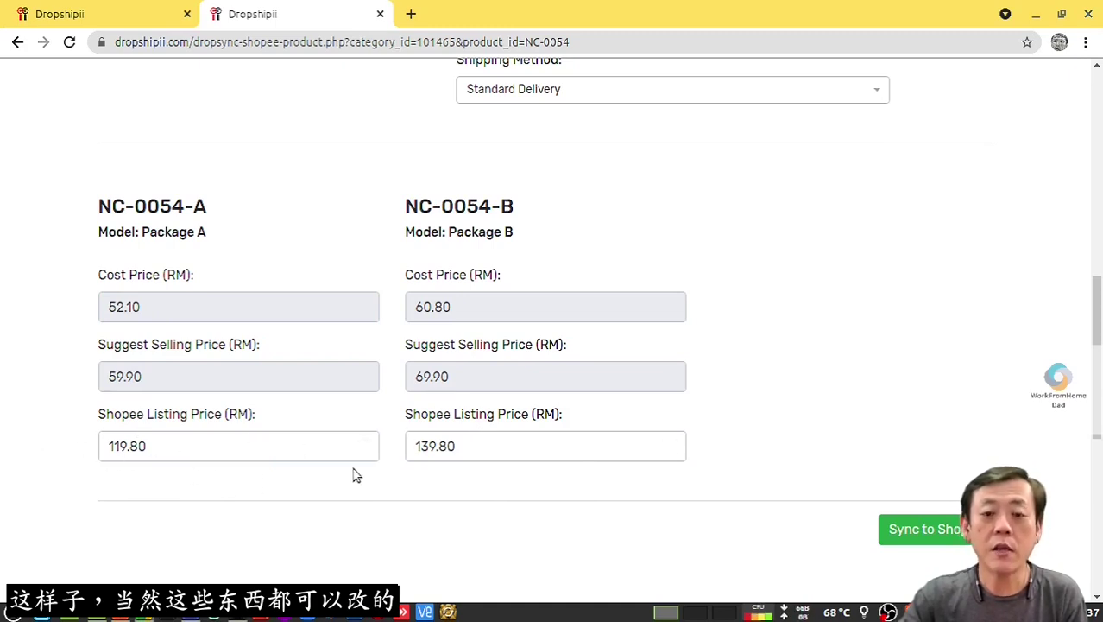
{"action": "left_click", "coordinate": [938, 534]}
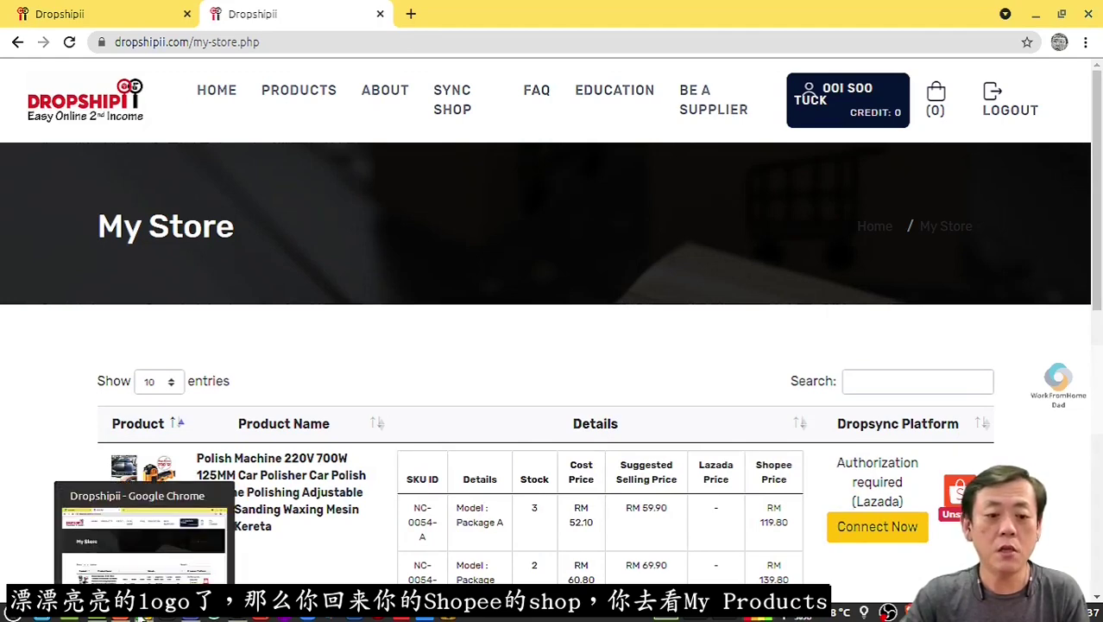
Switch to Shopee Seller Centre in Brave and check the synced car polisher listing under My Products
{"action": "left_click", "coordinate": [112, 528]}
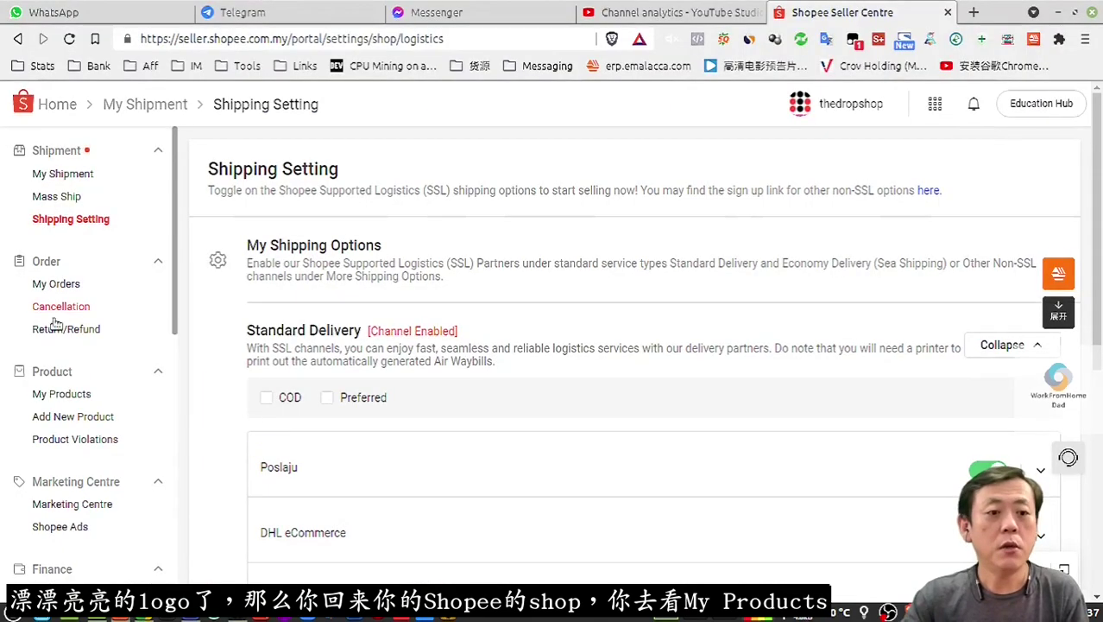
{"action": "left_click", "coordinate": [87, 395]}
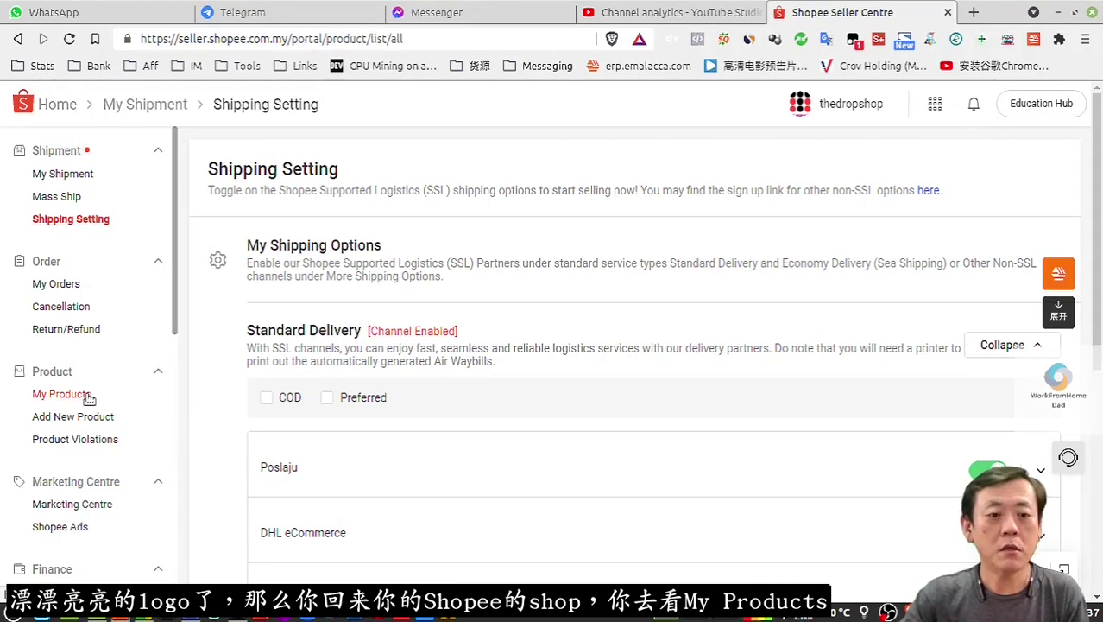
{"action": "scroll", "coordinate": [544, 390], "scroll_direction": "down", "scroll_amount": 2}
{"action": "scroll", "coordinate": [544, 390], "scroll_direction": "down", "scroll_amount": 1}
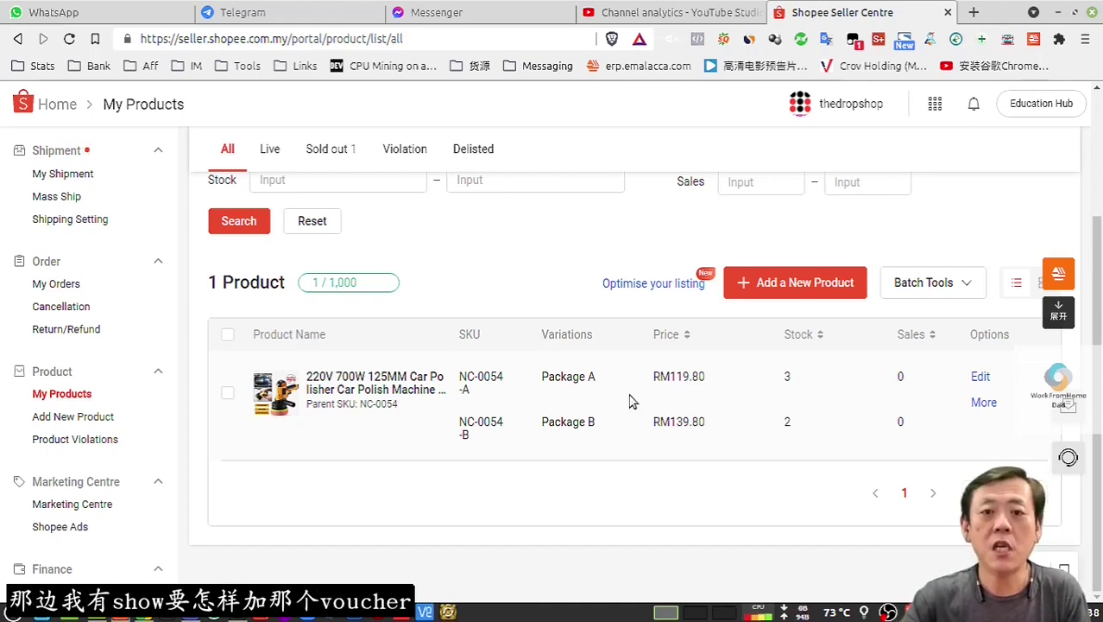
Return to Dropshipii in Chrome and review the polishing machine's variations, prices and sync status in My Store
{"action": "mouse_move", "coordinate": [144, 612]}
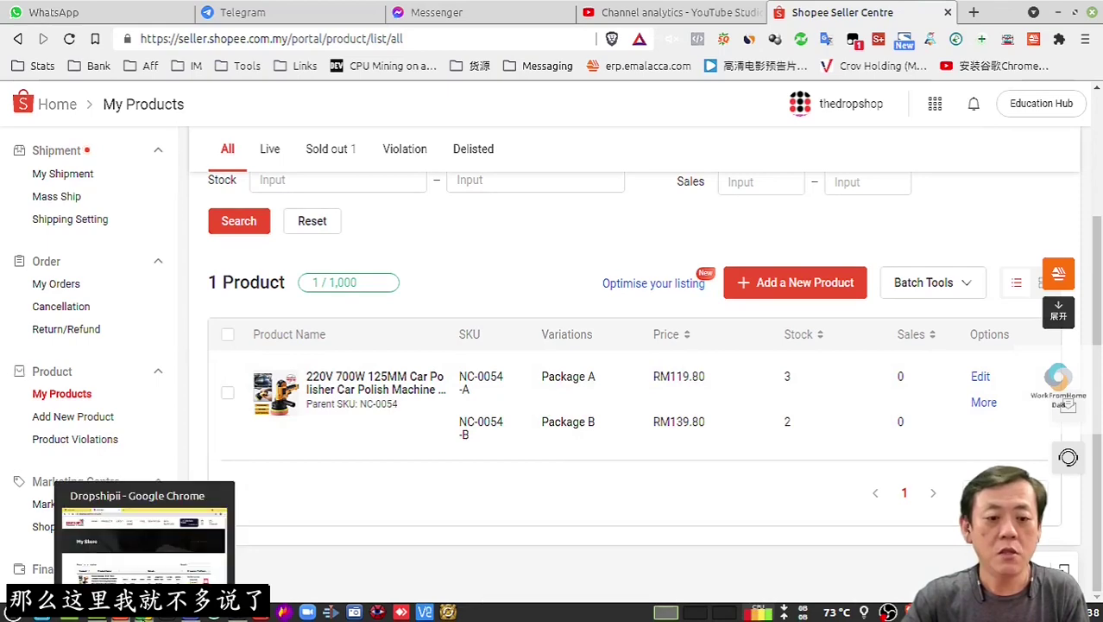
{"action": "left_click", "coordinate": [145, 531]}
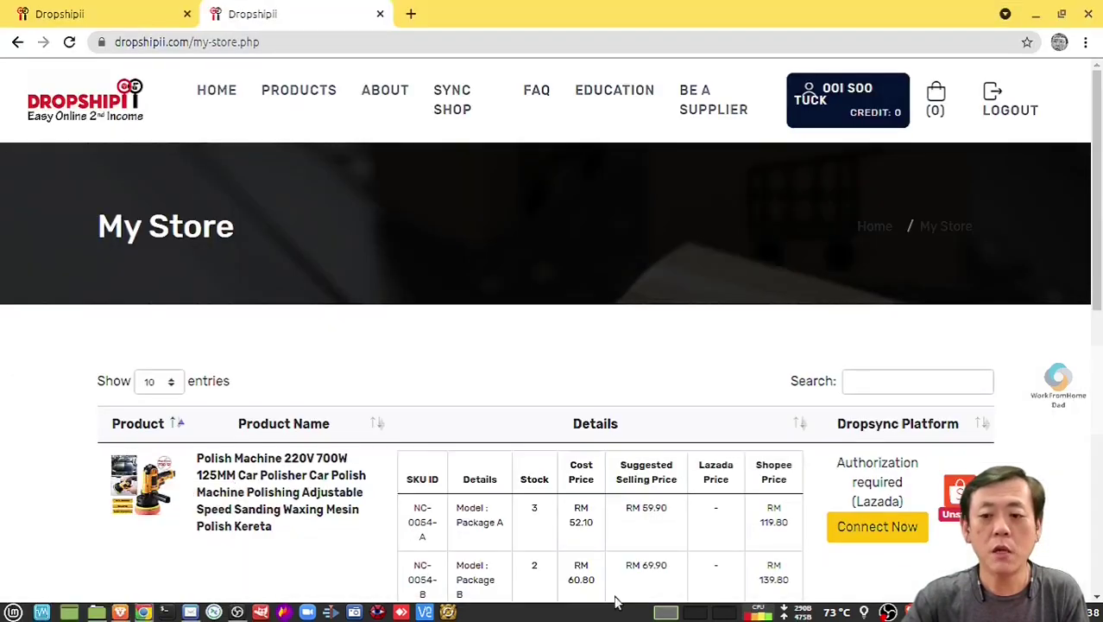
{"action": "scroll", "coordinate": [830, 393], "scroll_direction": "down", "scroll_amount": 2}
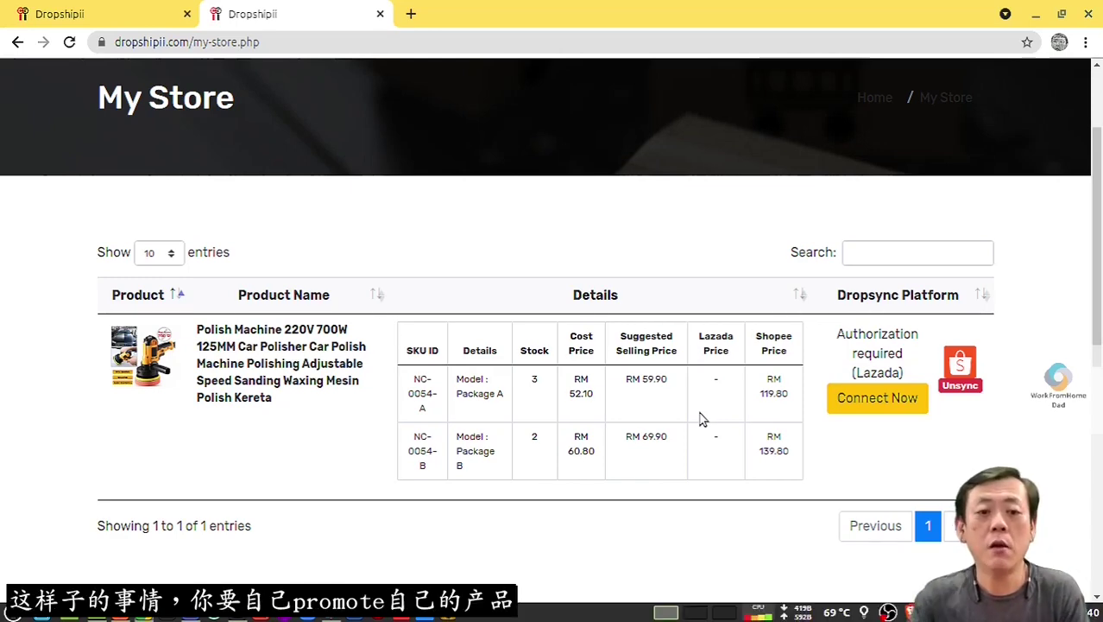
{"action": "scroll", "coordinate": [703, 416], "scroll_direction": "up", "scroll_amount": 2}
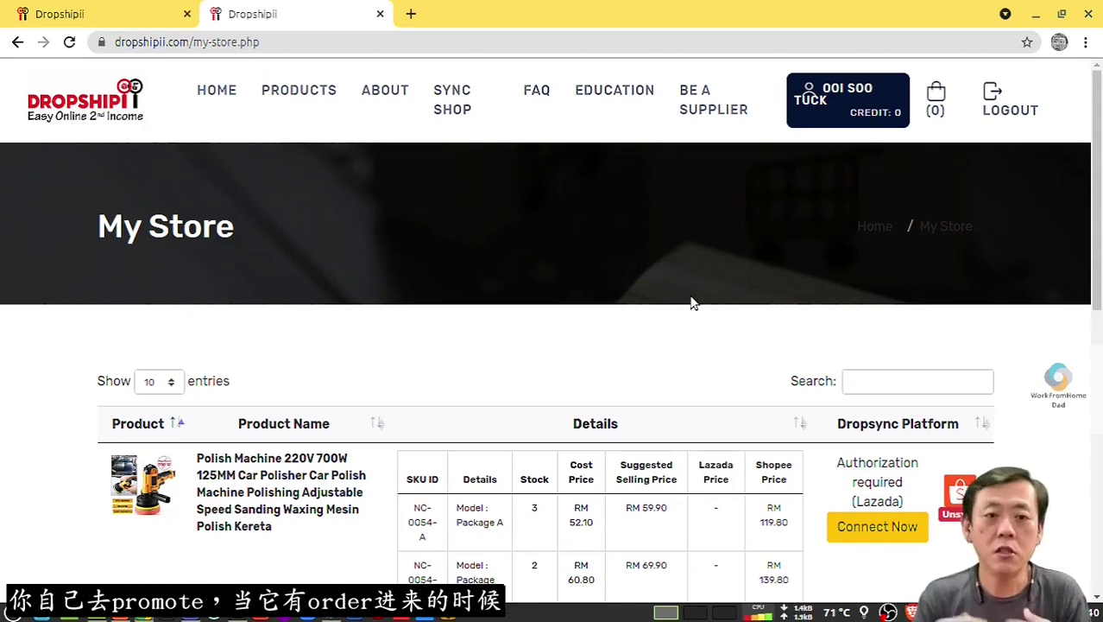
Open the Dropshipii account page and view its Pending Payment orders
{"action": "left_click", "coordinate": [845, 95]}
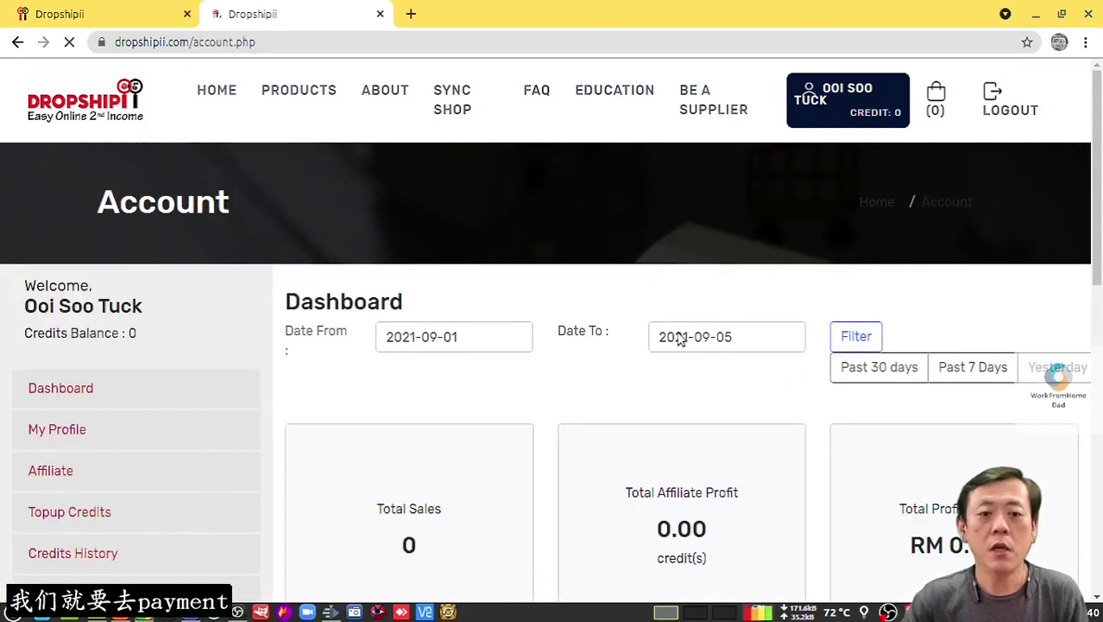
{"action": "scroll", "coordinate": [111, 418], "scroll_direction": "down", "scroll_amount": 3}
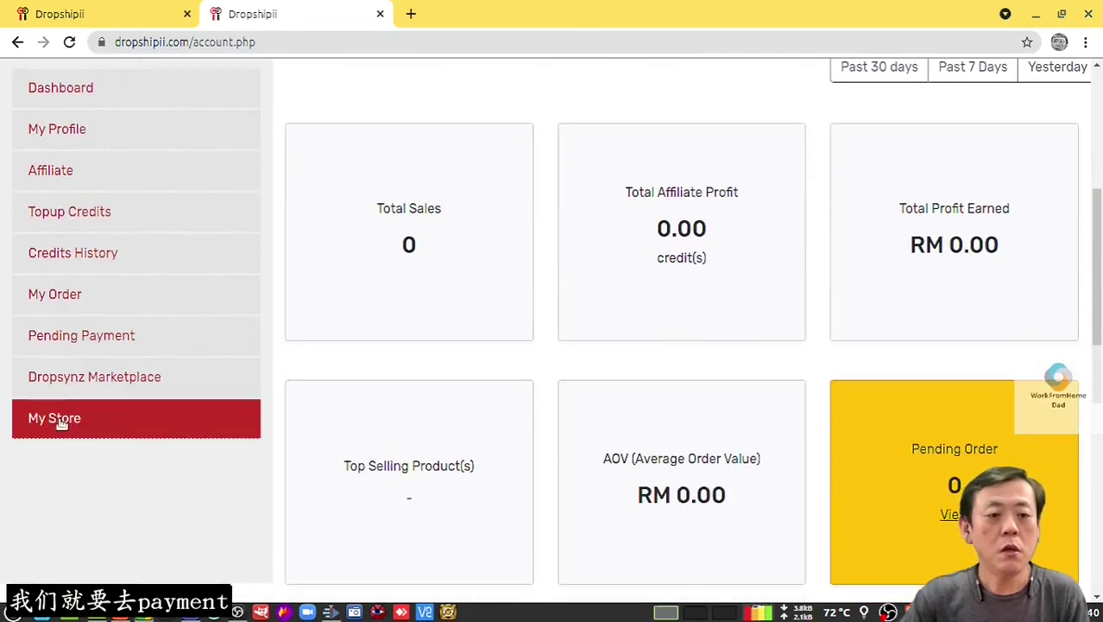
{"action": "left_click", "coordinate": [76, 336]}
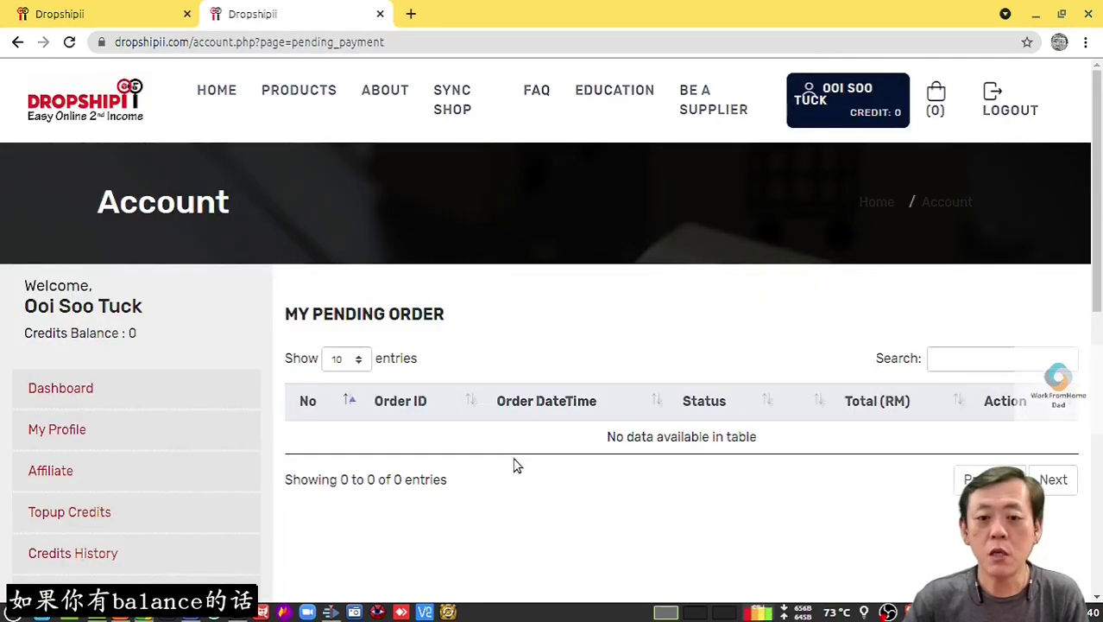